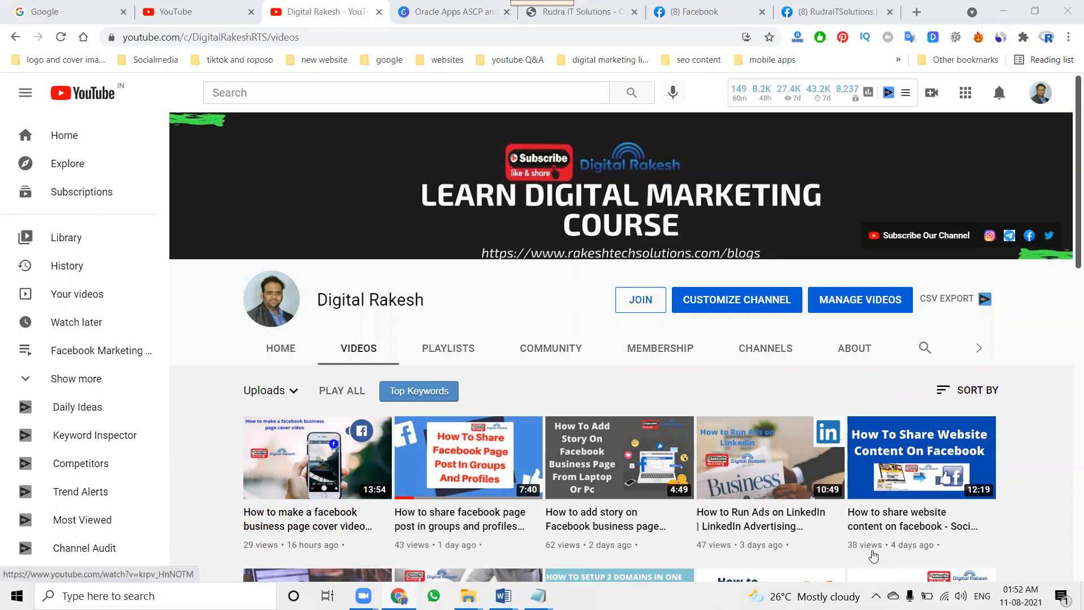
# Step: Review the Rudra IT Solutions website's training courses and the weekend demo class banner in Canva
pyautogui.click(587, 12)
pyautogui.scroll(10, 714, 353)
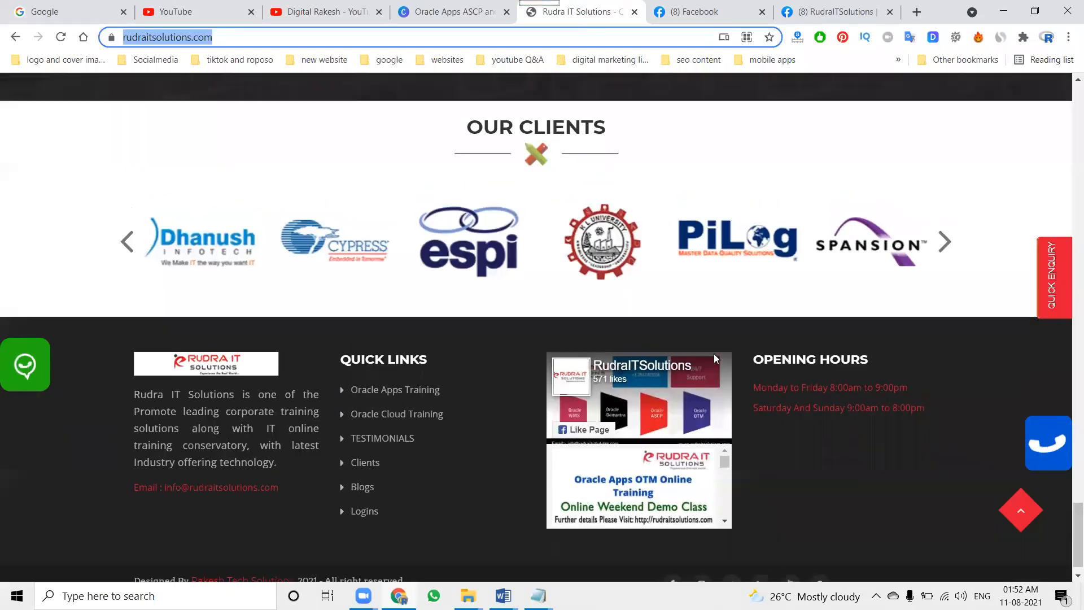
pyautogui.scroll(10, 714, 353)
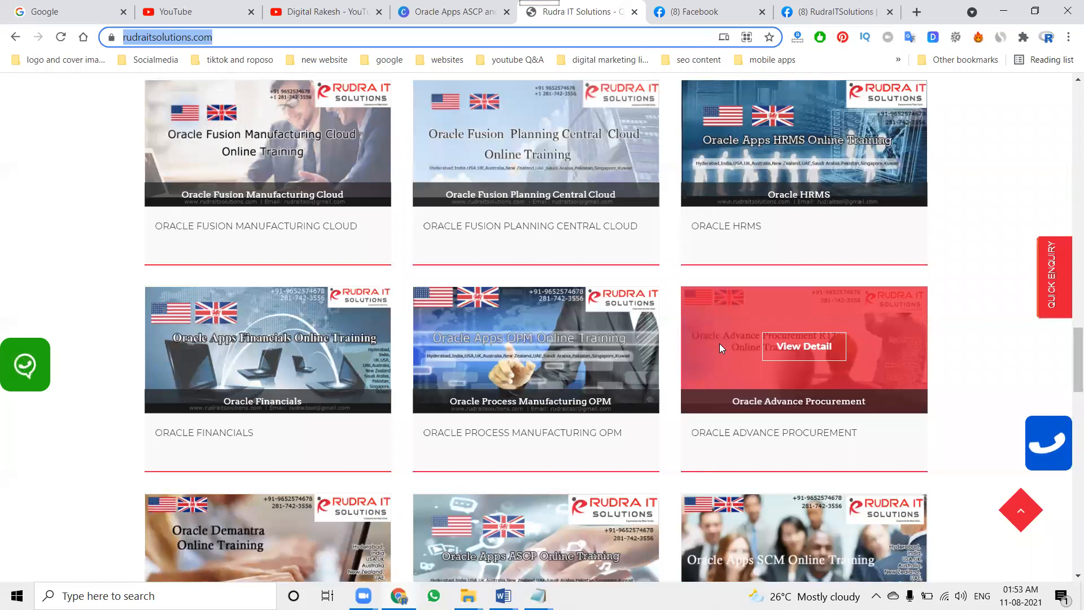
pyautogui.click(449, 11)
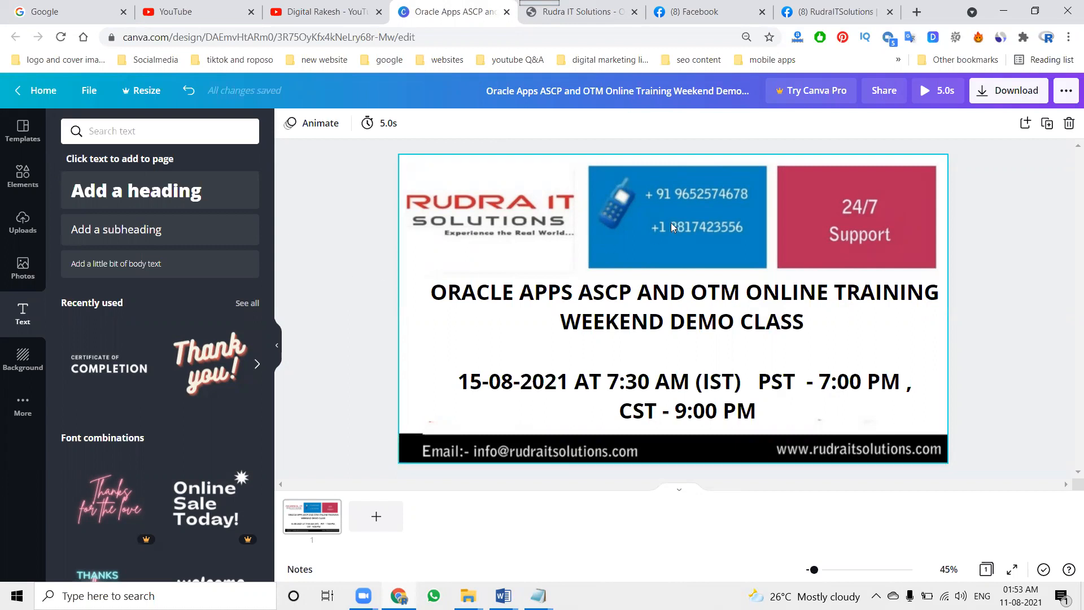
pyautogui.click(719, 19)
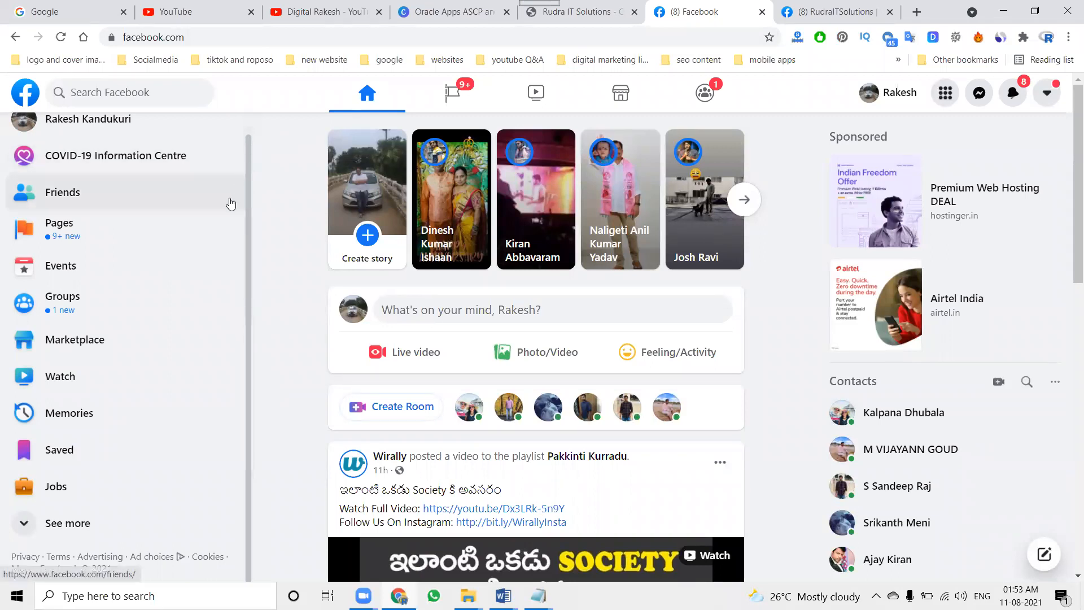
pyautogui.click(123, 272)
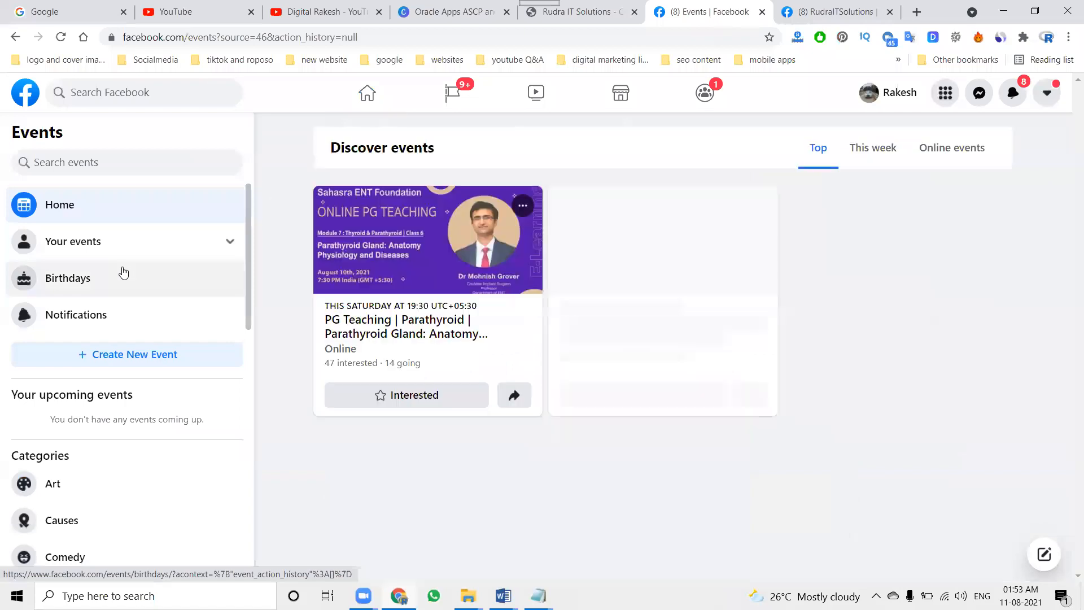
pyautogui.click(141, 354)
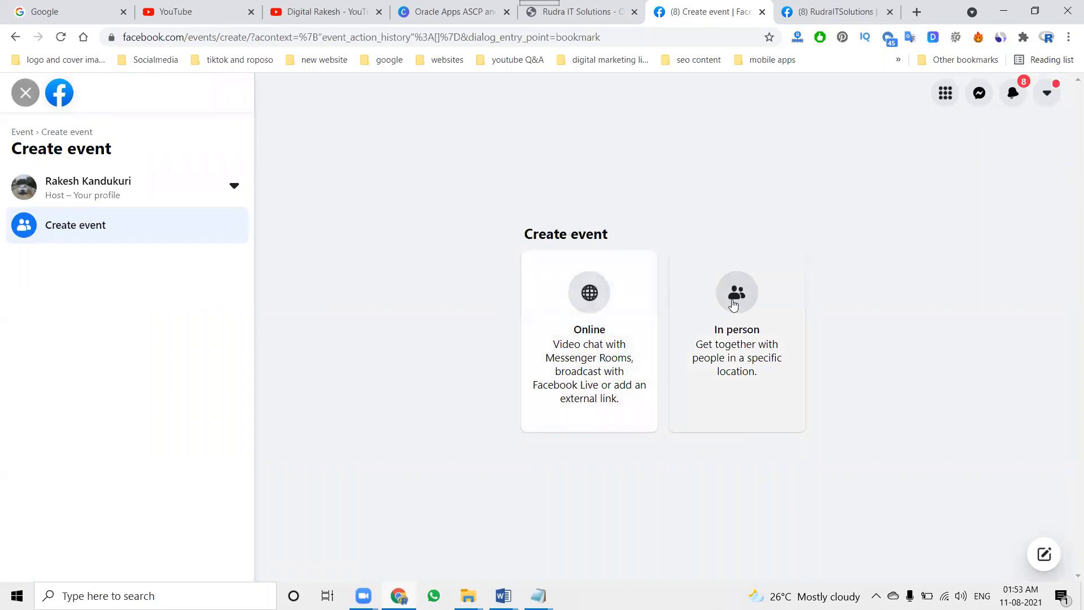
pyautogui.click(581, 328)
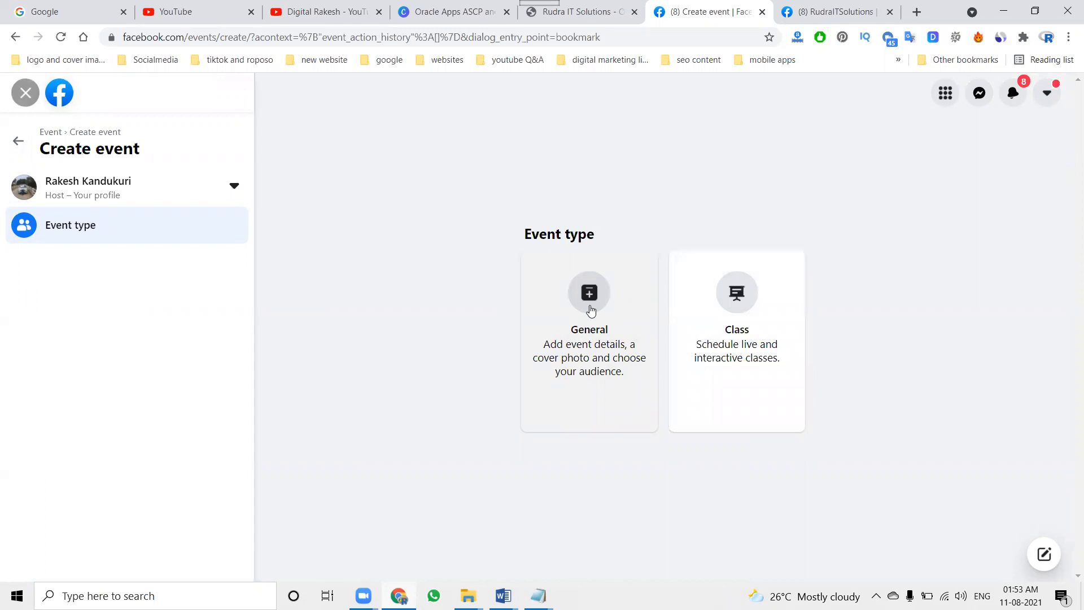
pyautogui.click(768, 298)
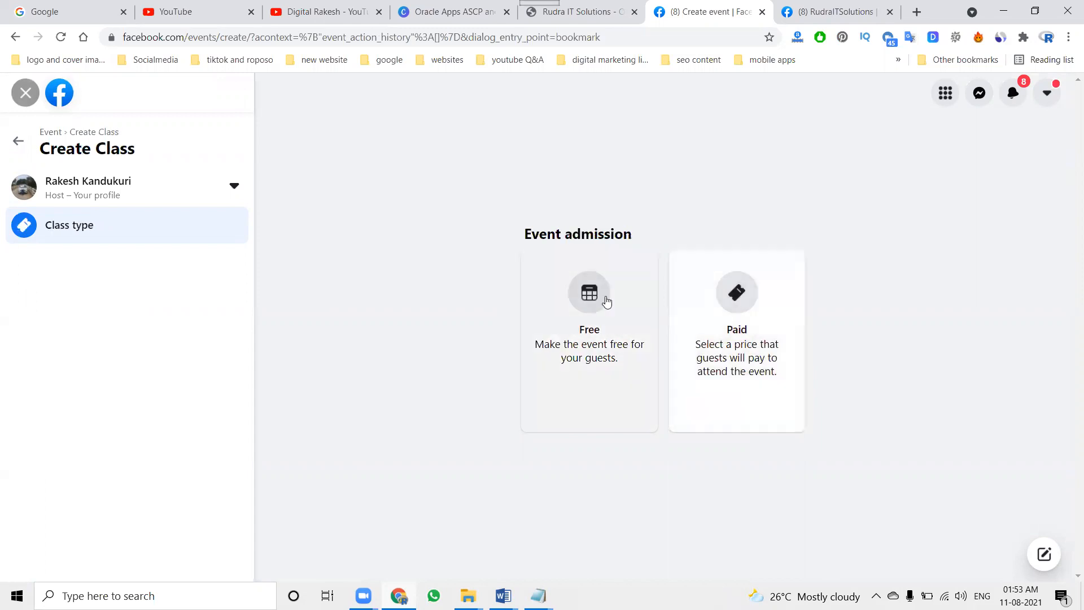
pyautogui.click(592, 303)
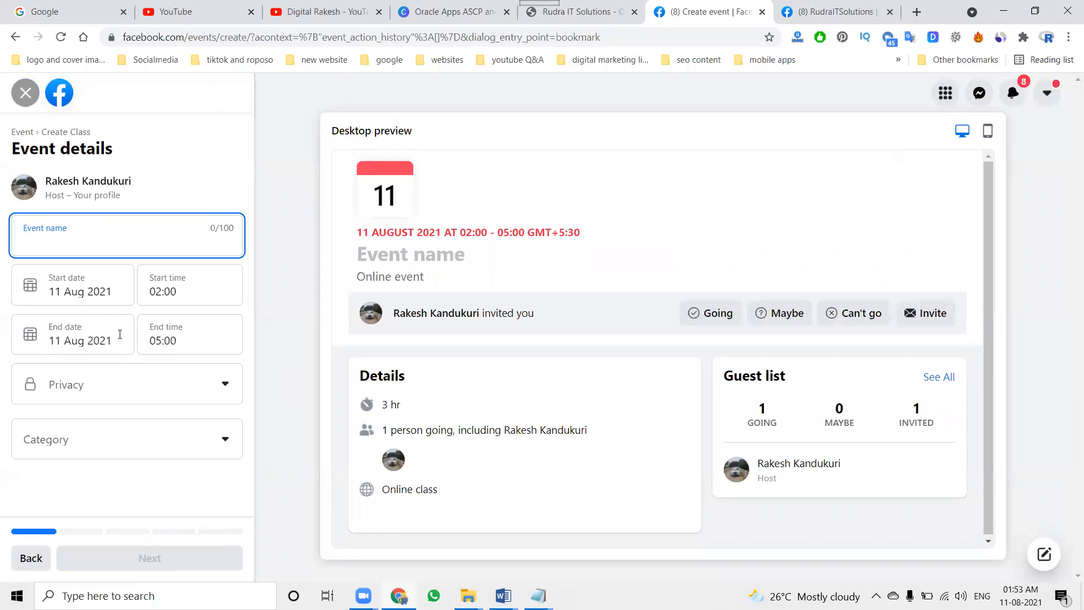
pyautogui.click(139, 392)
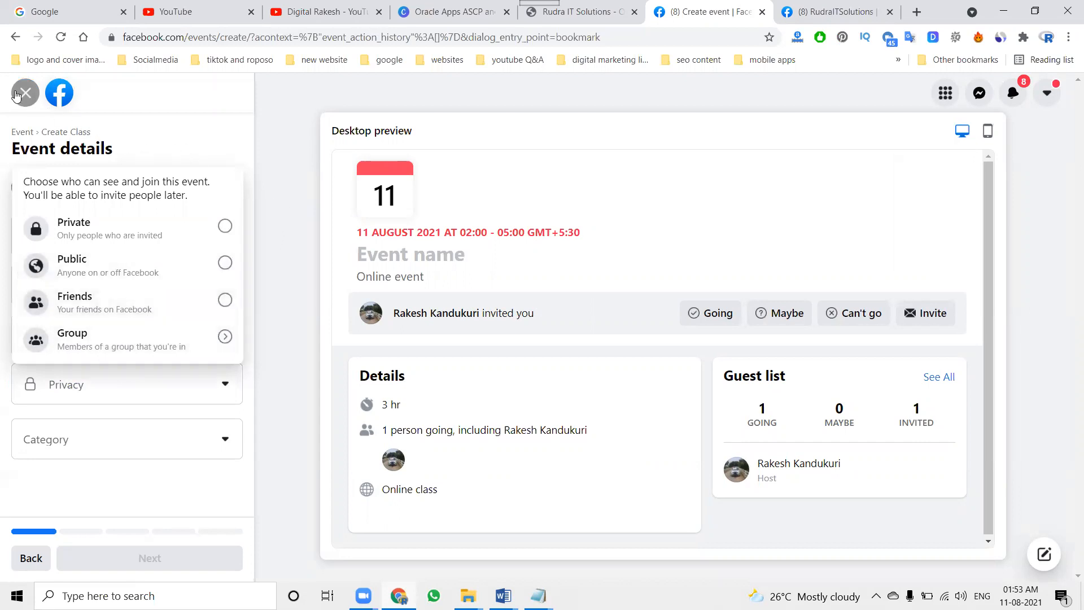
pyautogui.click(25, 94)
pyautogui.click(648, 378)
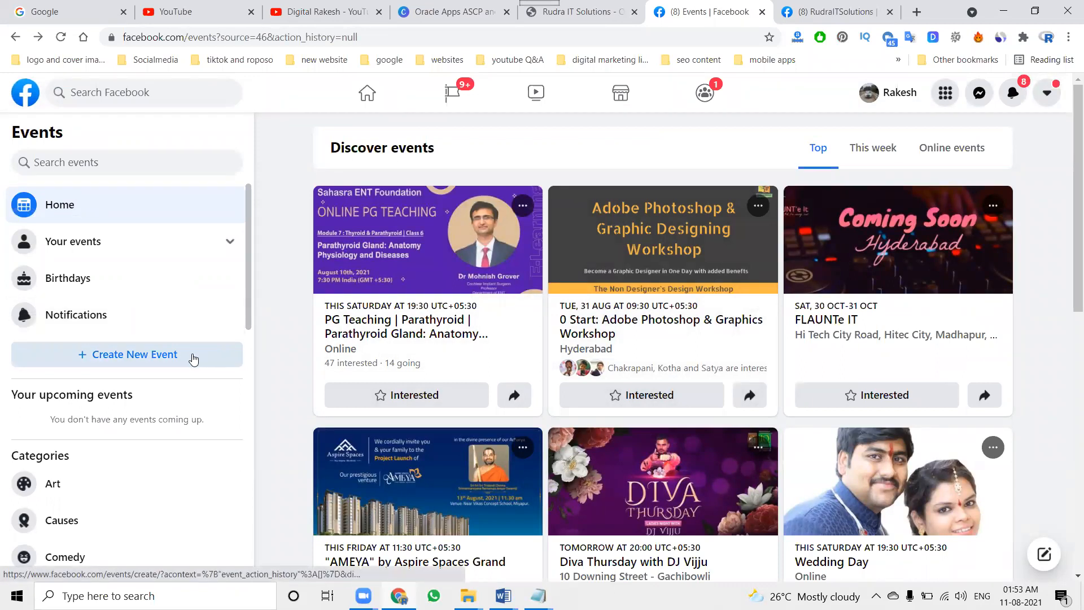
# Step: Switch to the RudraITSolutions Facebook Page, examine its additional sections and Page settings, and return to the Page
pyautogui.click(853, 10)
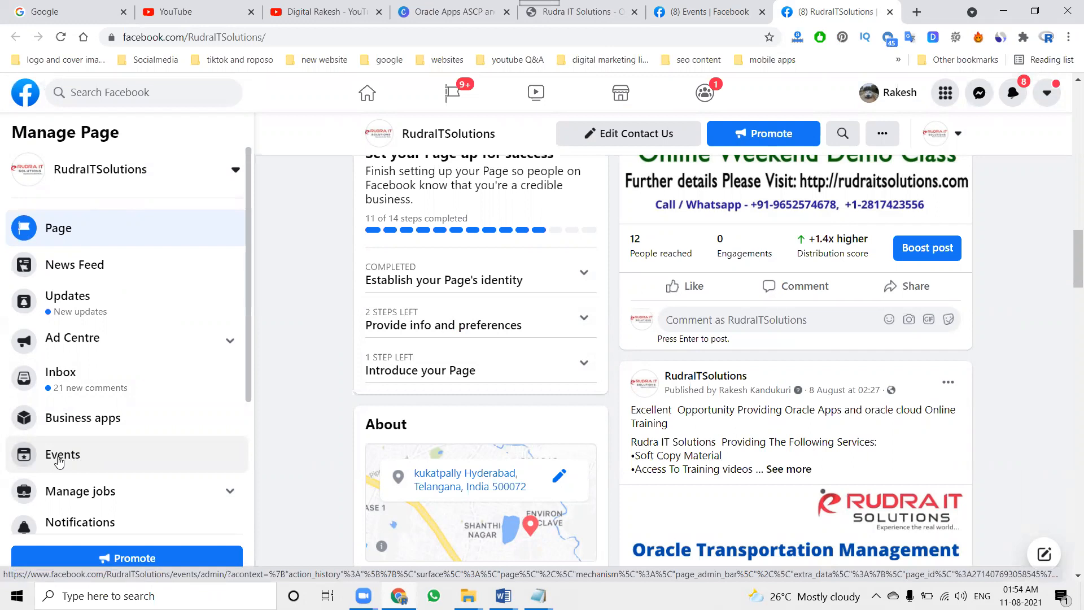
pyautogui.scroll(8, 339, 407)
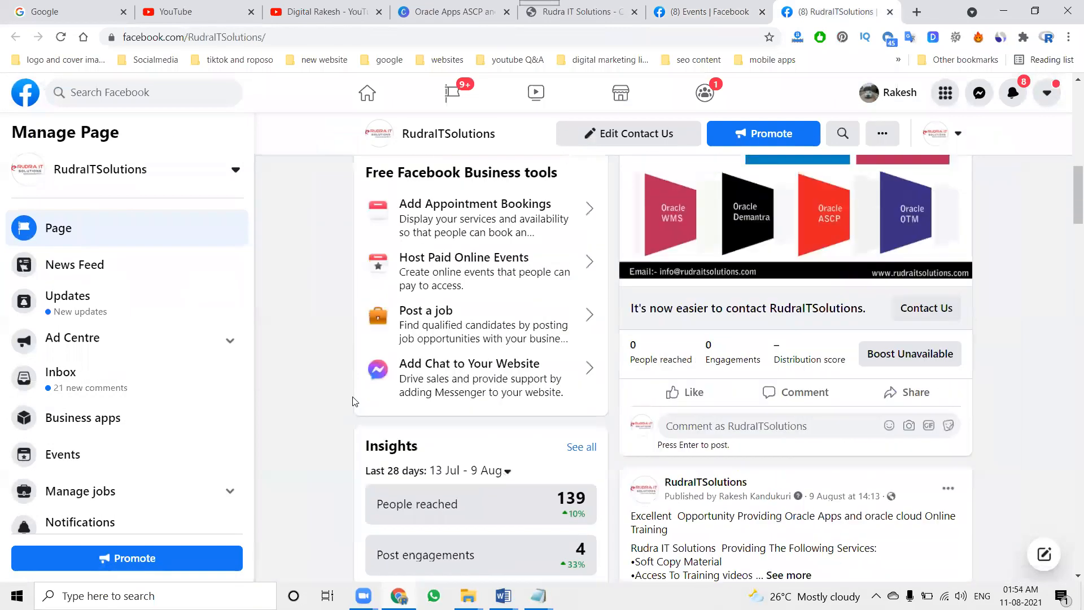
pyautogui.scroll(8, 352, 401)
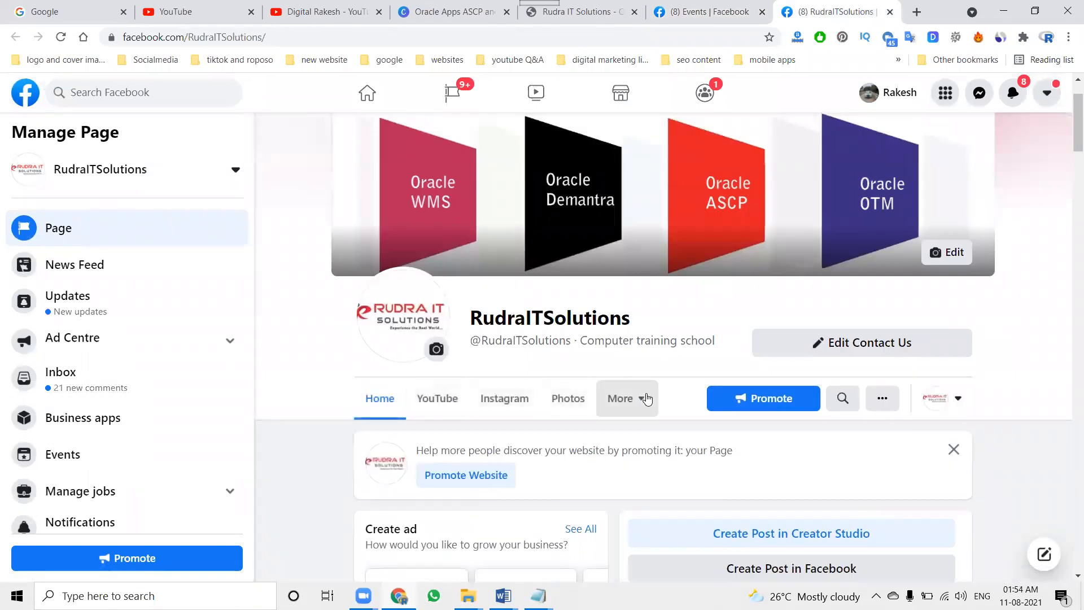
pyautogui.click(647, 400)
pyautogui.scroll(-3, 644, 409)
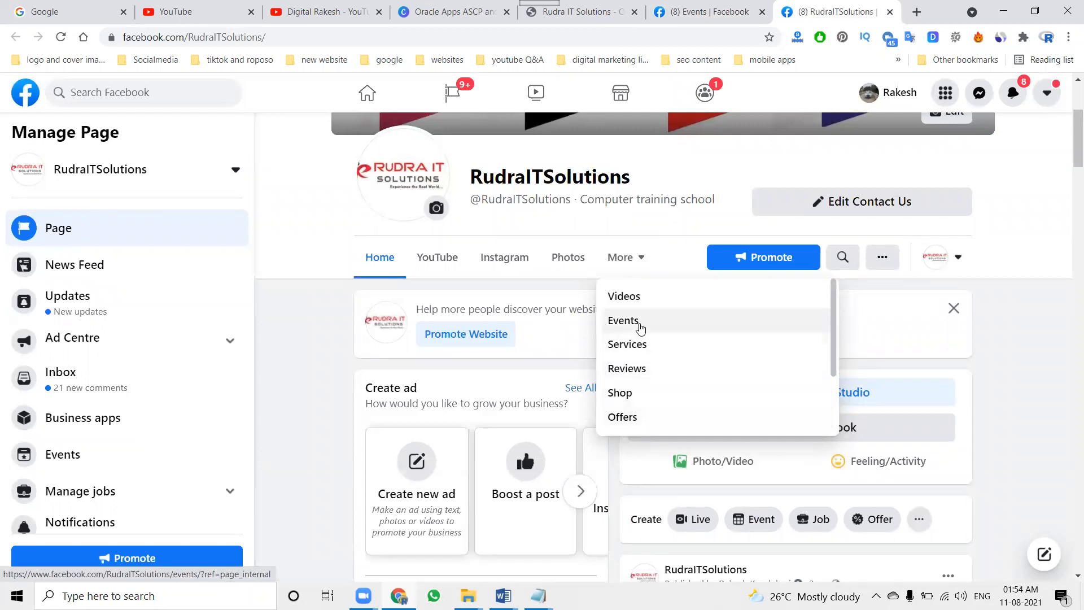
pyautogui.scroll(-3, 169, 391)
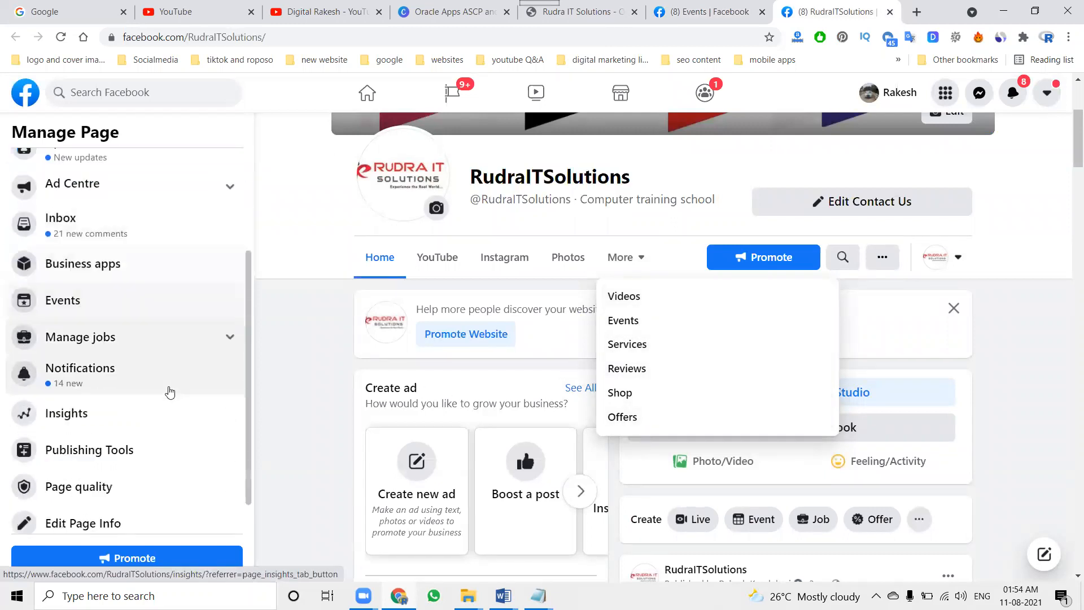
pyautogui.scroll(-1, 169, 391)
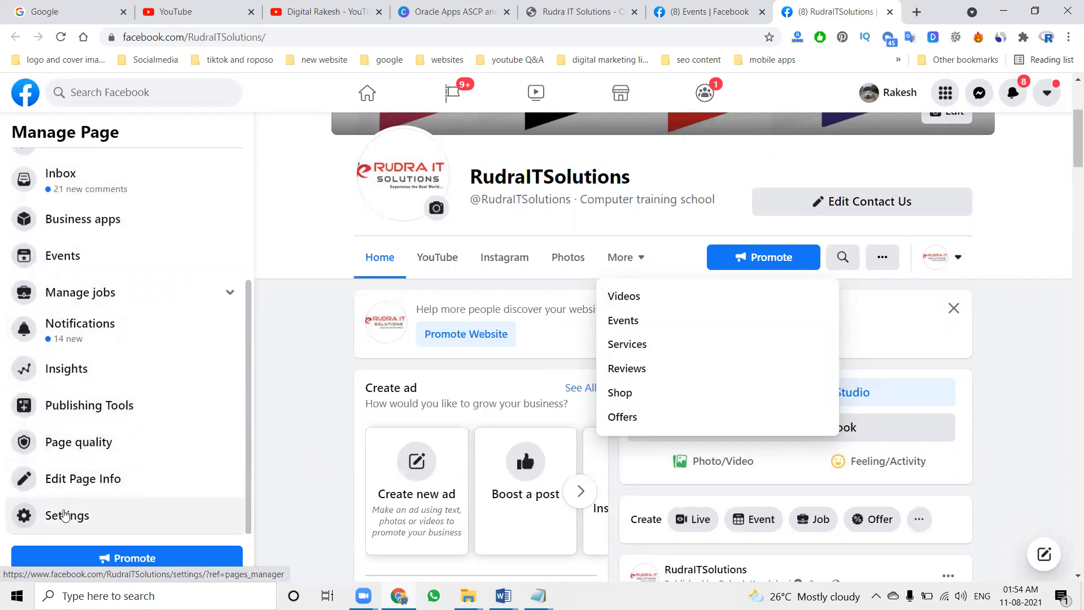
pyautogui.click(66, 515)
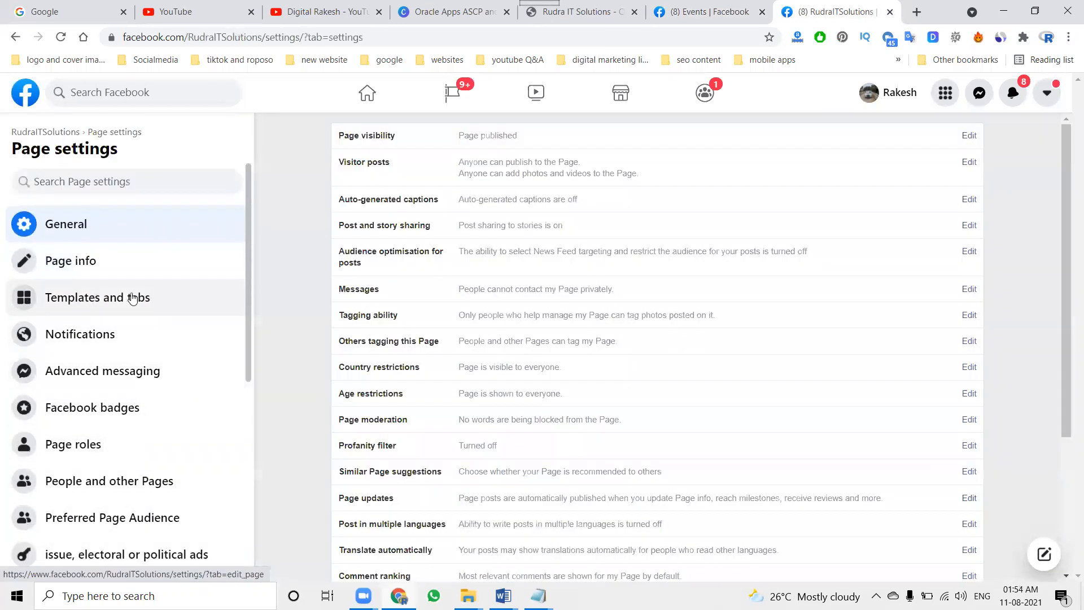
pyautogui.click(65, 133)
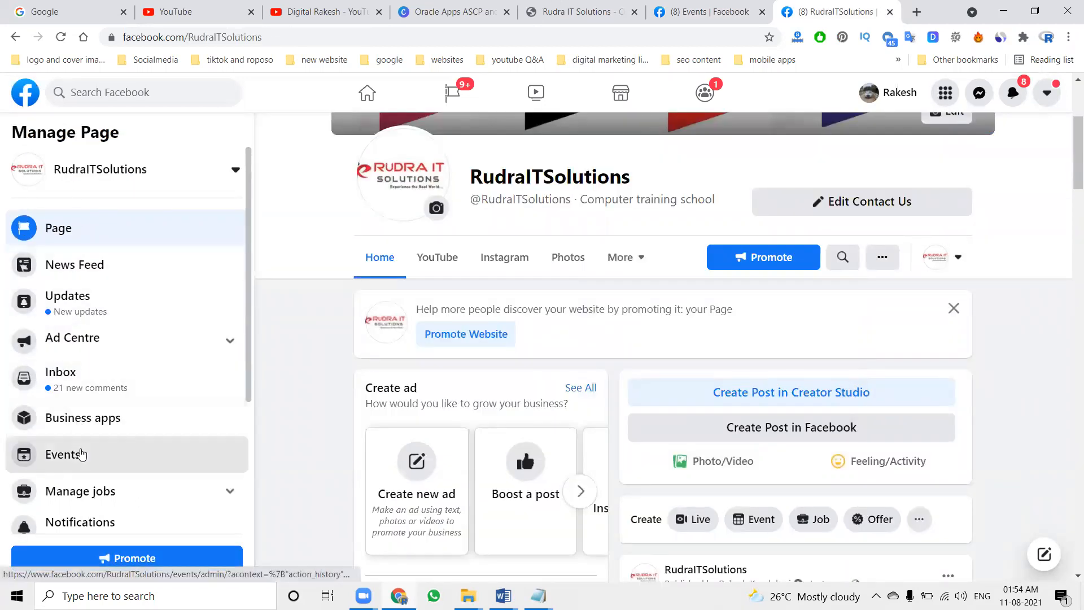
# Step: Start a new online event of the General type with free admission, hosted by the RudraITSolutions Page
pyautogui.click(80, 450)
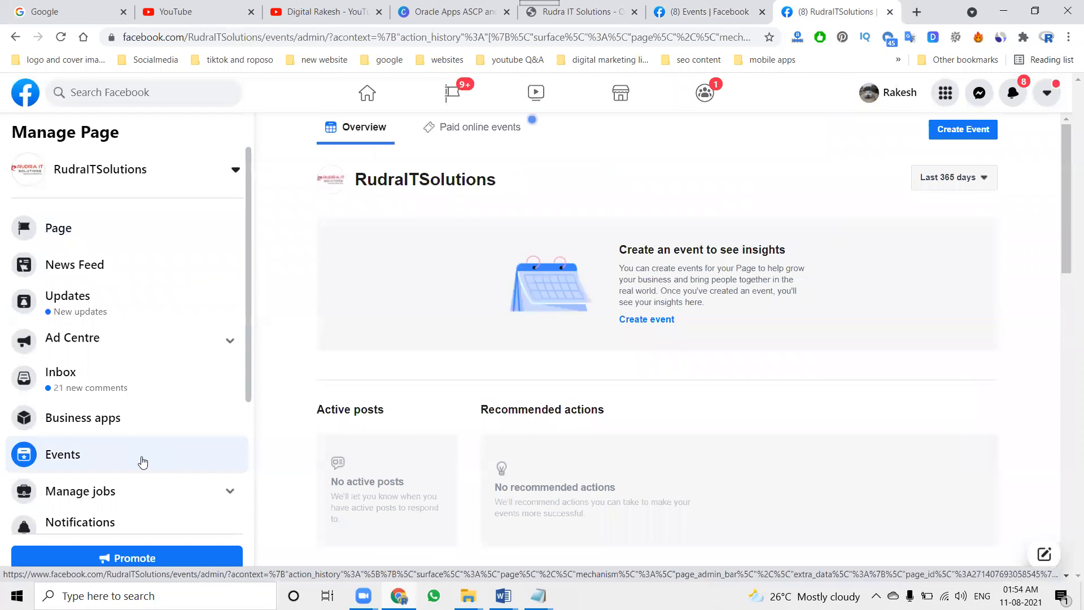
pyautogui.click(948, 135)
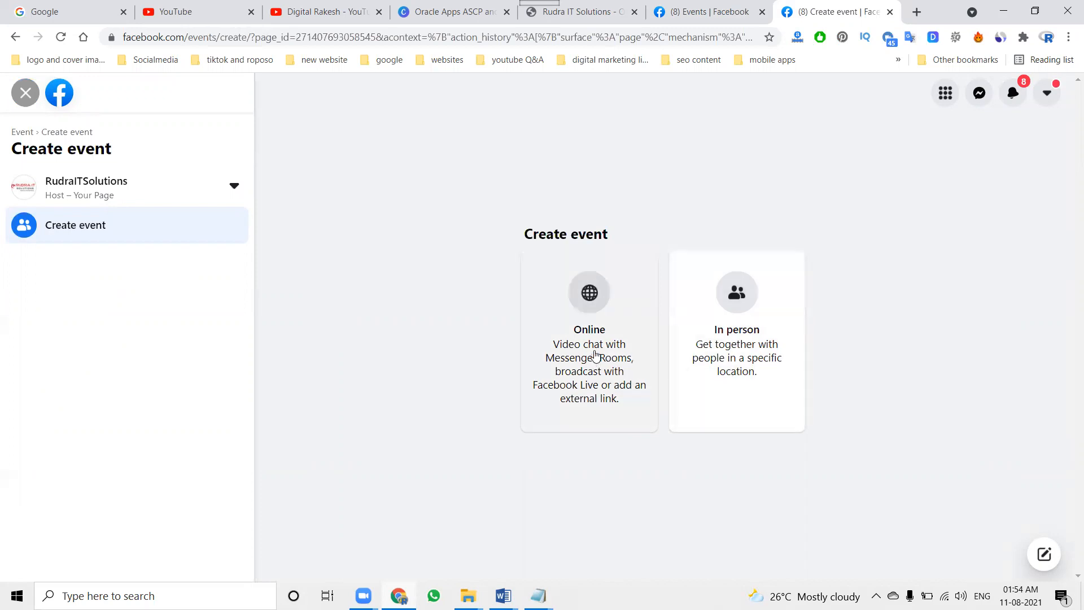
pyautogui.click(595, 355)
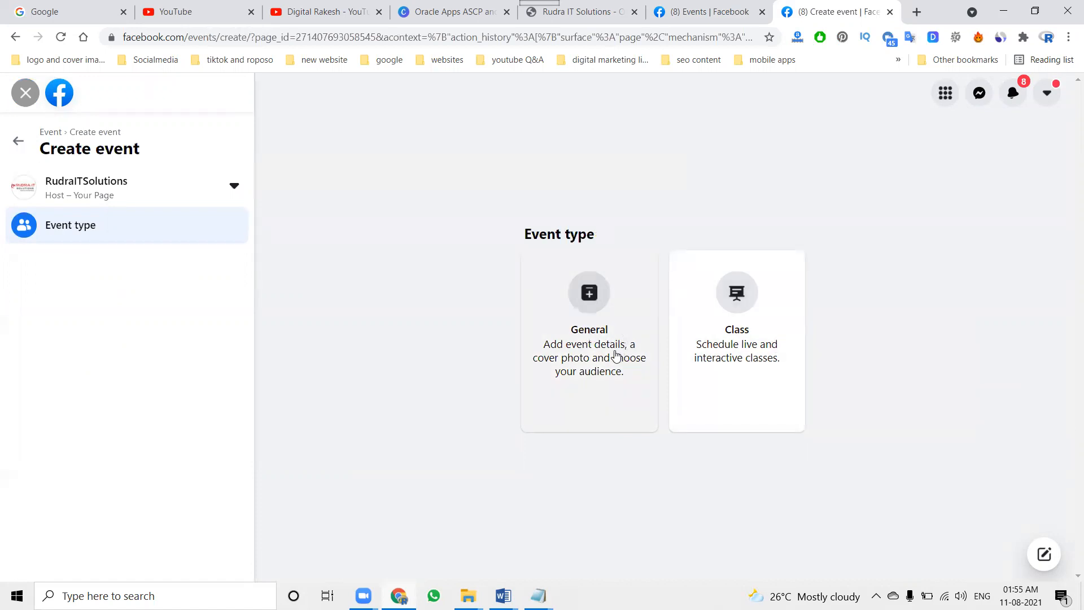
pyautogui.click(616, 356)
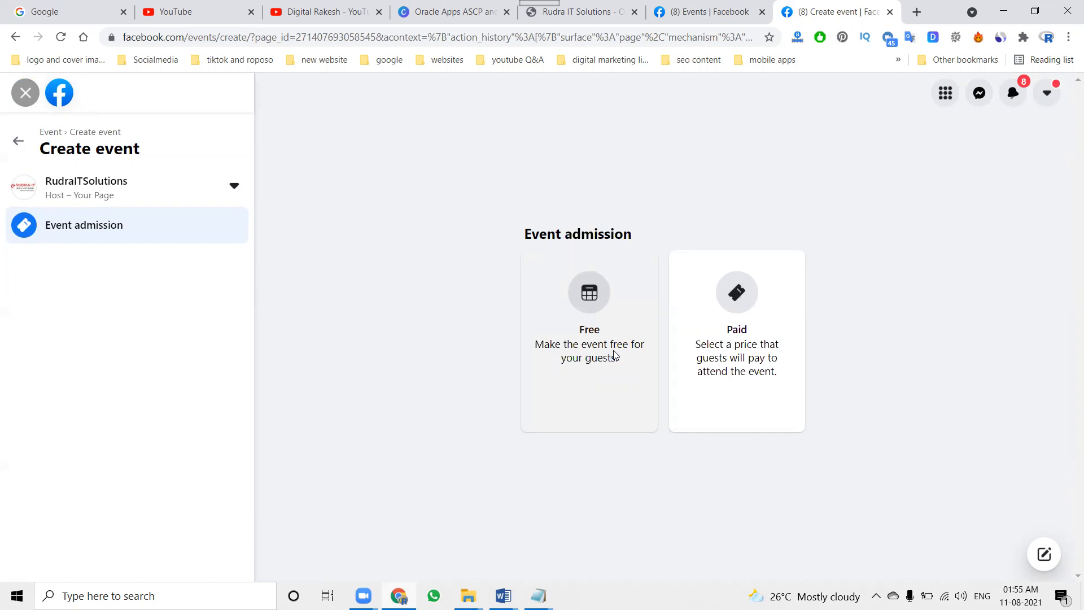
pyautogui.click(615, 355)
# Step: Copy the heading "Oracle Apps Online Training DEMO" from the demo class notes in Notepad and use it as the event name
pyautogui.click(539, 596)
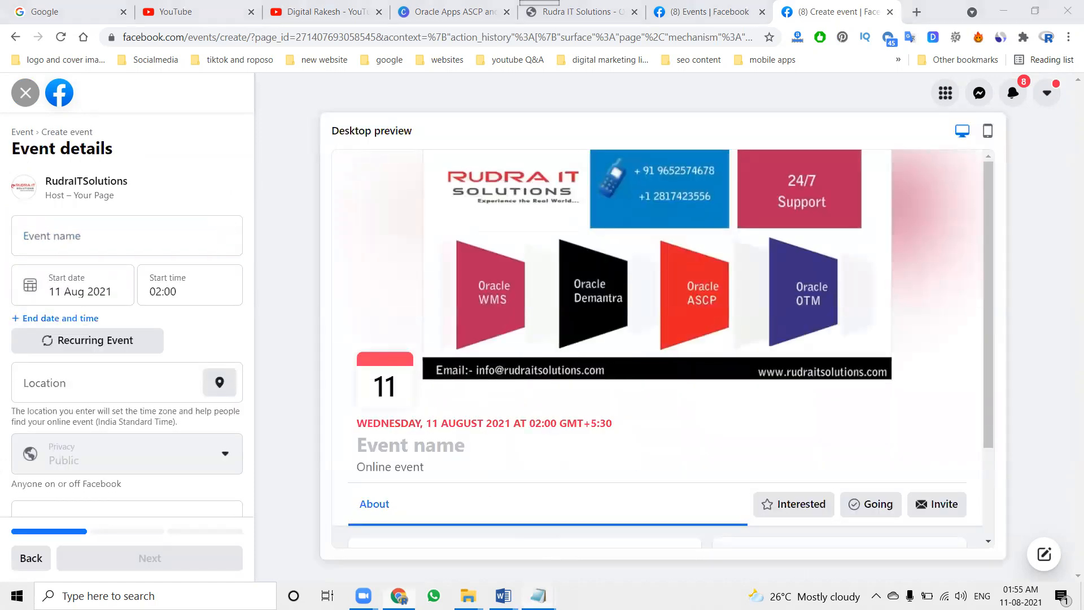
pyautogui.click(580, 497)
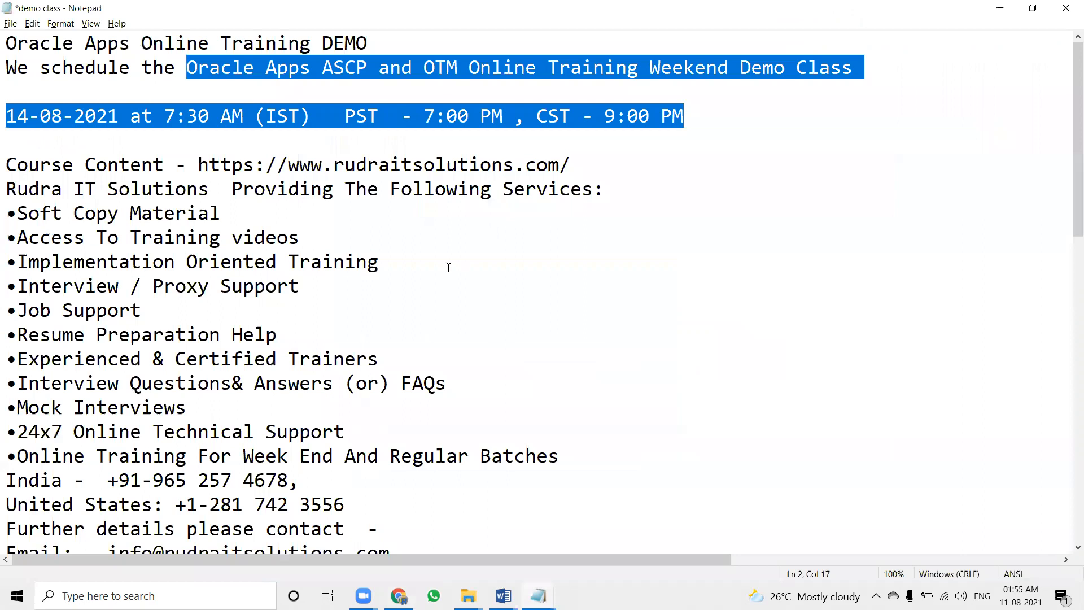
pyautogui.click(288, 86)
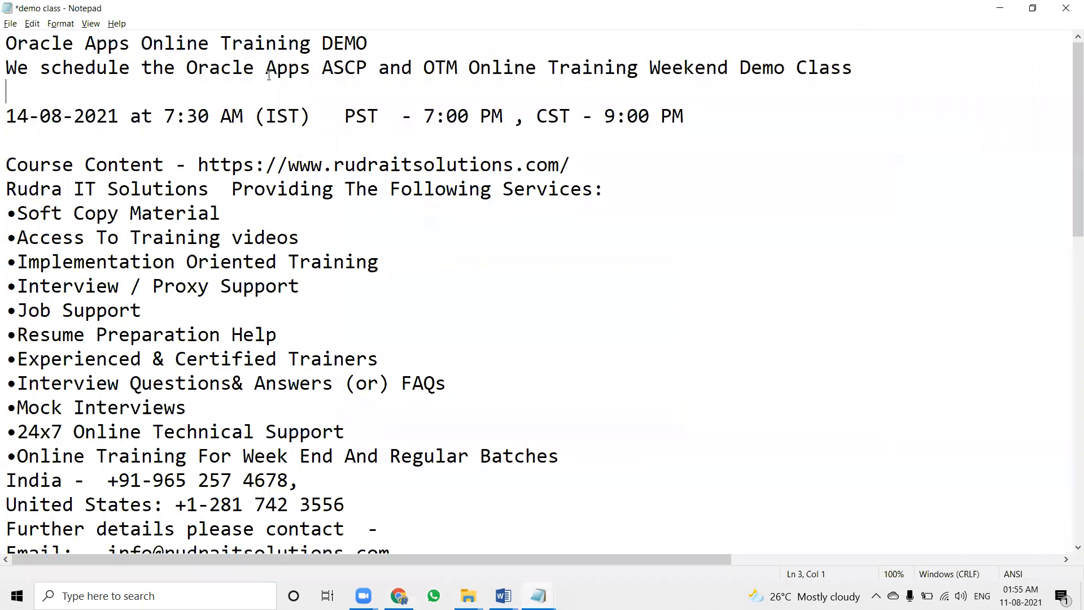
pyautogui.moveTo(199, 67); pyautogui.dragTo(857, 63)
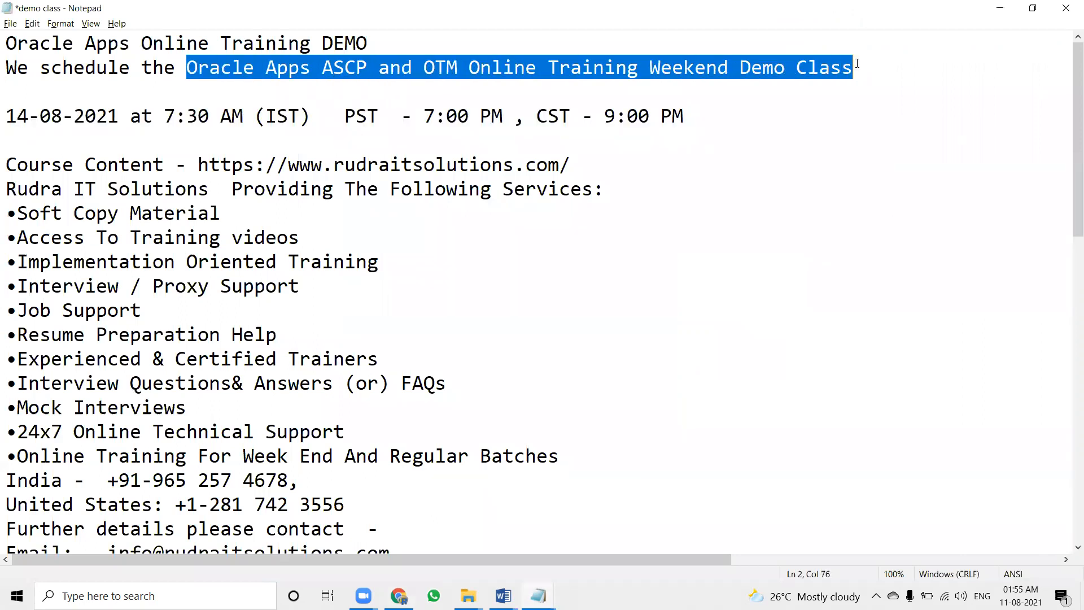
pyautogui.moveTo(368, 43); pyautogui.dragTo(6, 43)
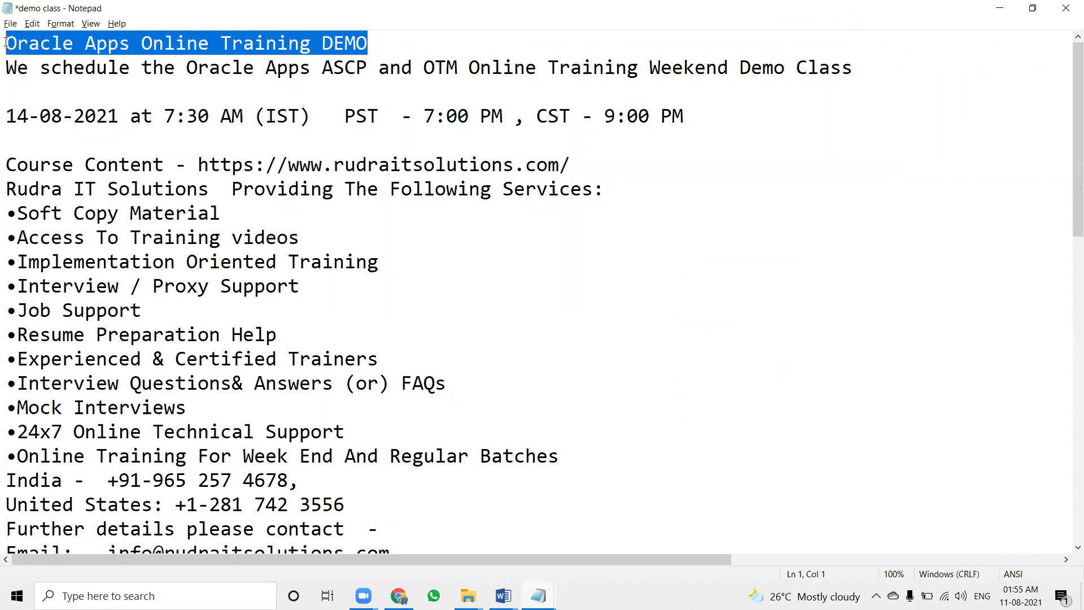
pyautogui.hotkey('ctrl', 'c')
pyautogui.hotkey('alt', 'Tab')
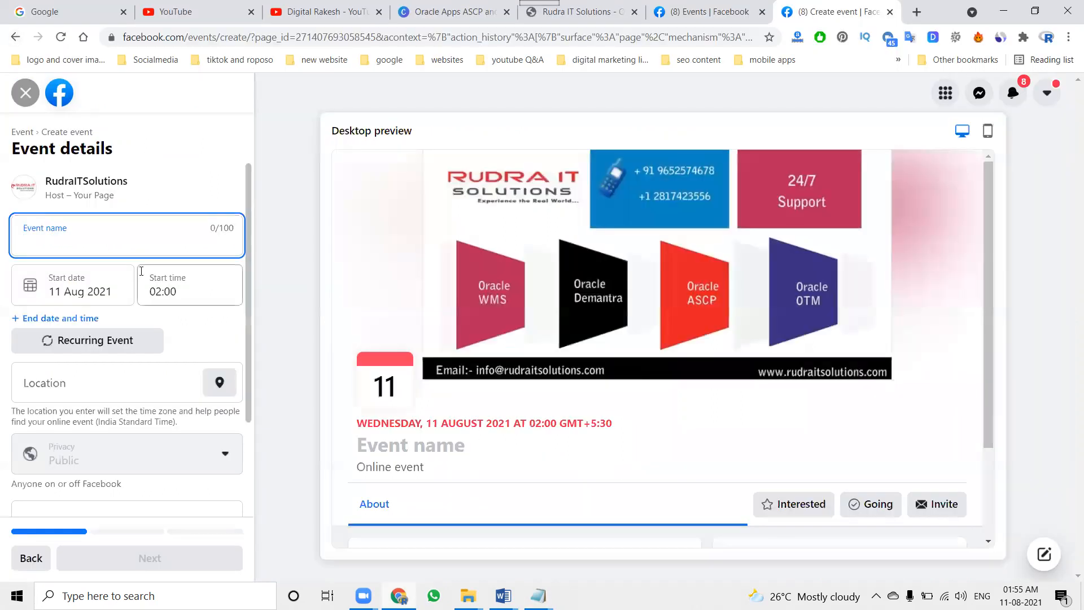
pyautogui.hotkey('ctrl', 'v')
# Step: Check the class schedule in the Notepad notes and set the event's start date to 14 Aug 2021
pyautogui.click(68, 297)
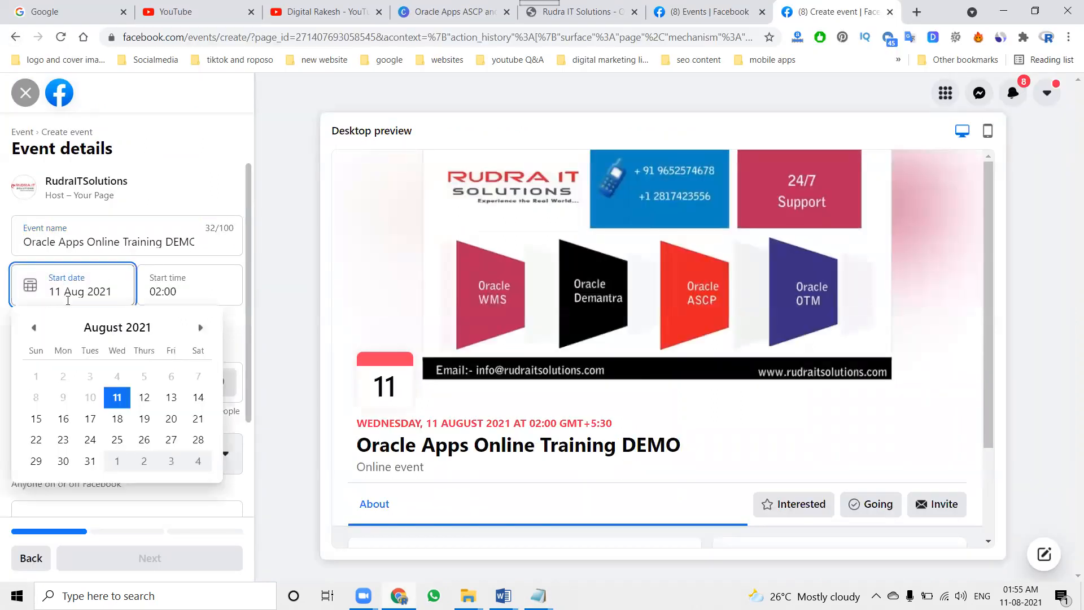
pyautogui.hotkey('alt', 'Tab')
pyautogui.hotkey('alt', 'Tab')
pyautogui.click(82, 300)
pyautogui.click(197, 400)
# Step: Check the IST time in the Notepad notes and set the event's start time to 07:30
pyautogui.click(167, 290)
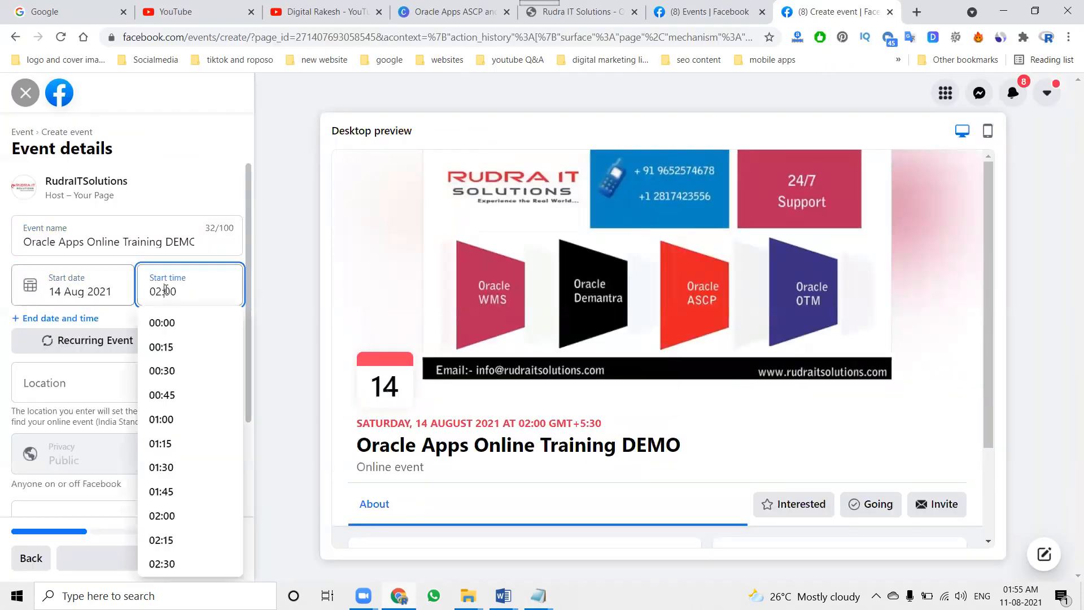
pyautogui.hotkey('alt', 'Tab')
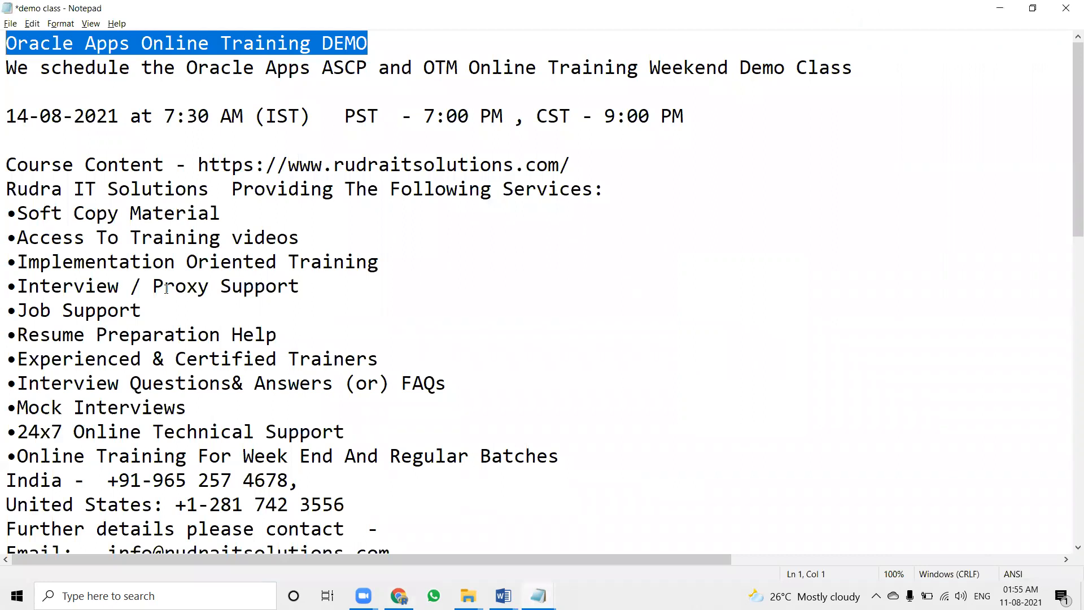
pyautogui.hotkey('alt', 'Tab')
pyautogui.scroll(-3, 170, 401)
pyautogui.scroll(-5, 171, 404)
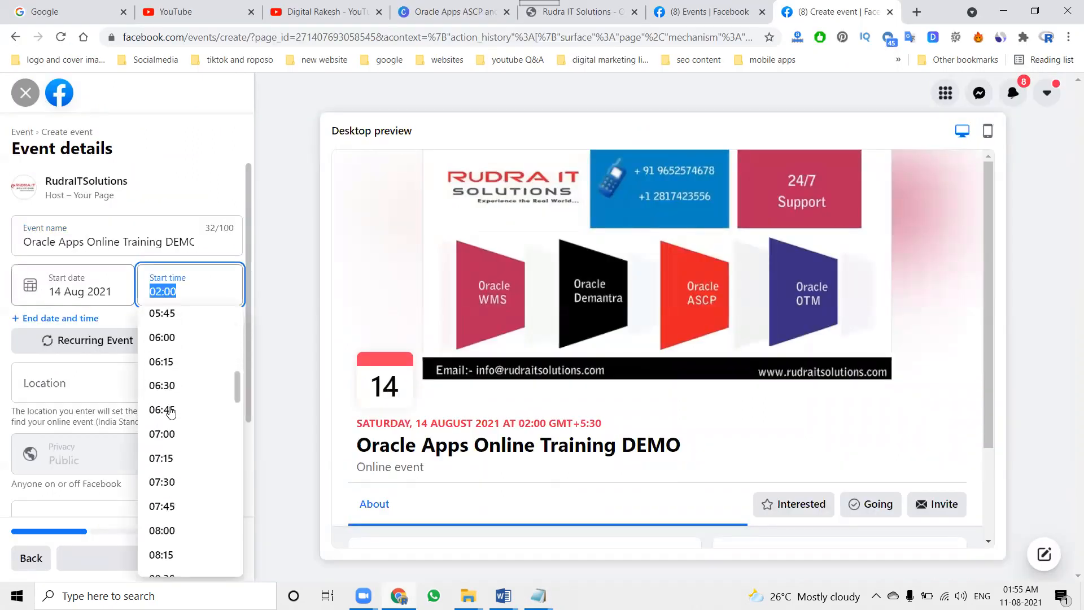
pyautogui.click(171, 482)
# Step: Search for "rudra it solutions" as the event location and choose the RudraITSolutions suggestion
pyautogui.click(119, 395)
pyautogui.write('rud')
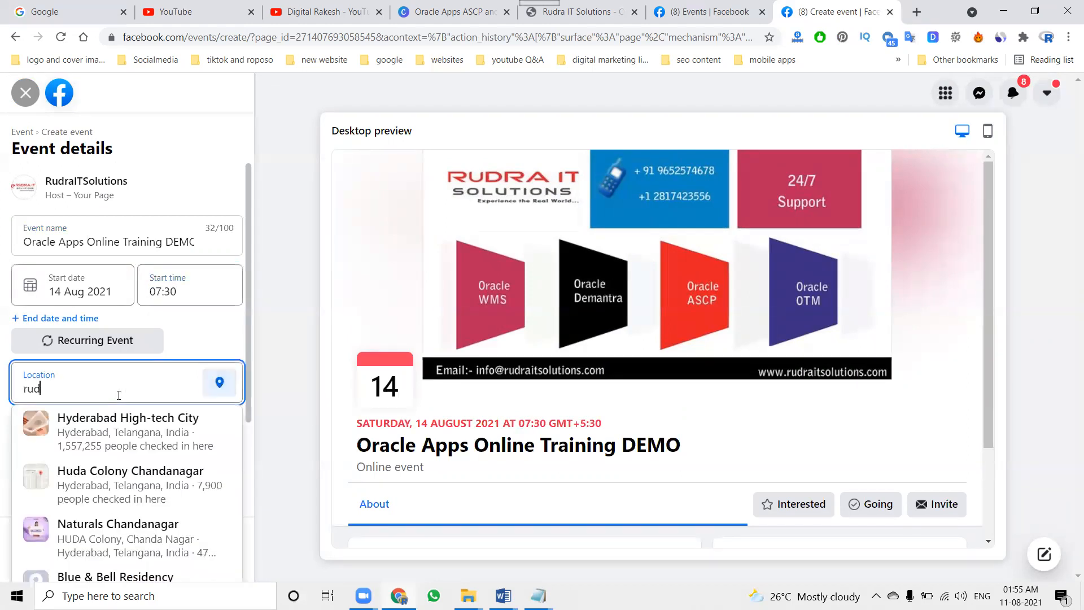
pyautogui.write('ra it')
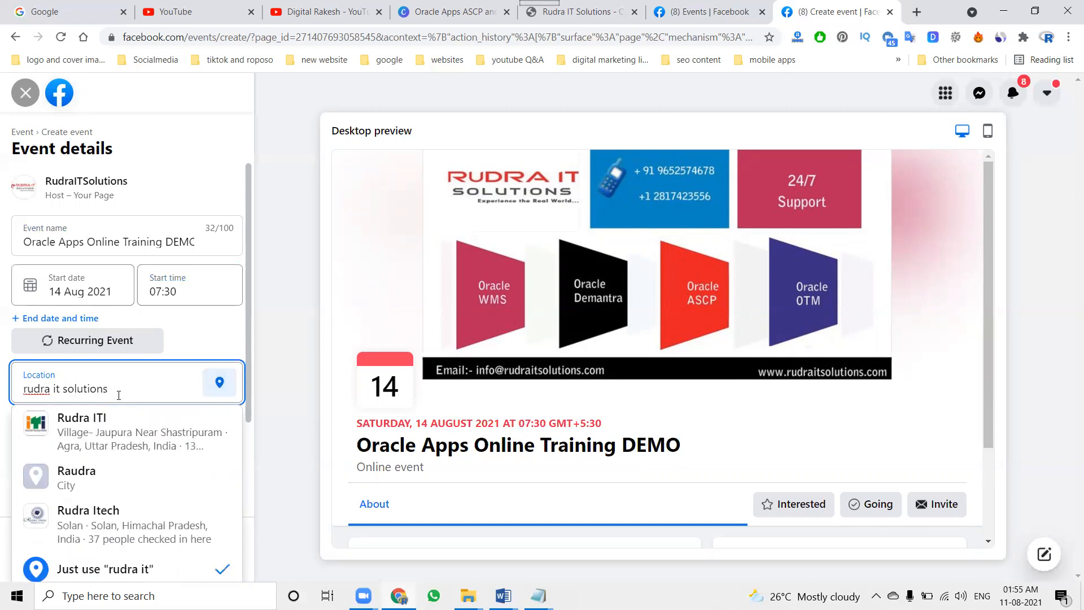
pyautogui.write(' solutions')
pyautogui.click(104, 441)
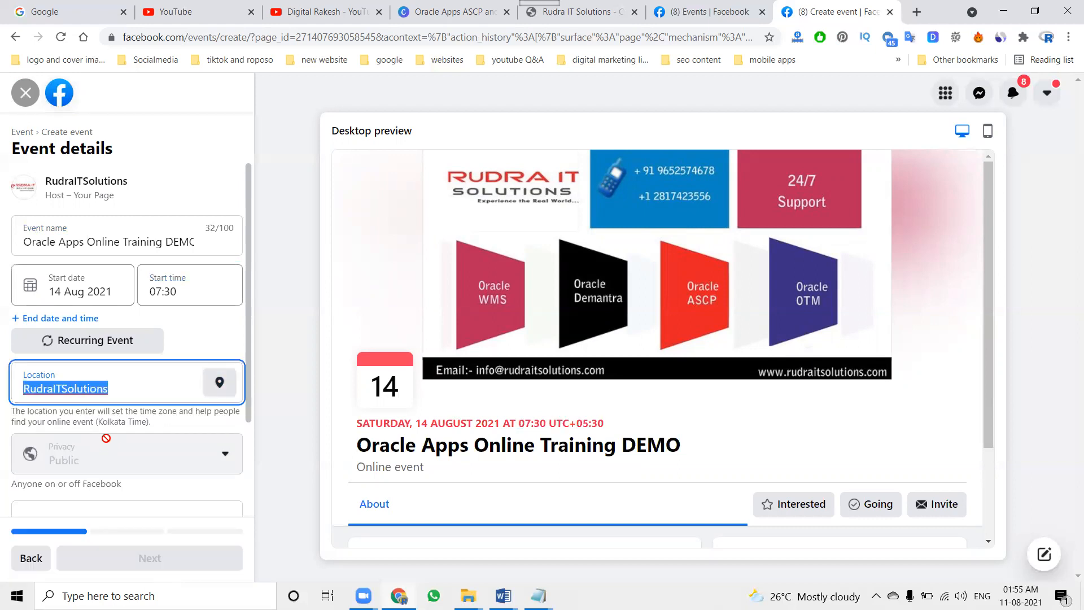
# Step: Copy the demo class details, from the schedule text through the contact lines, from the Notepad notes into the event description
pyautogui.scroll(-2, 114, 448)
pyautogui.click(91, 414)
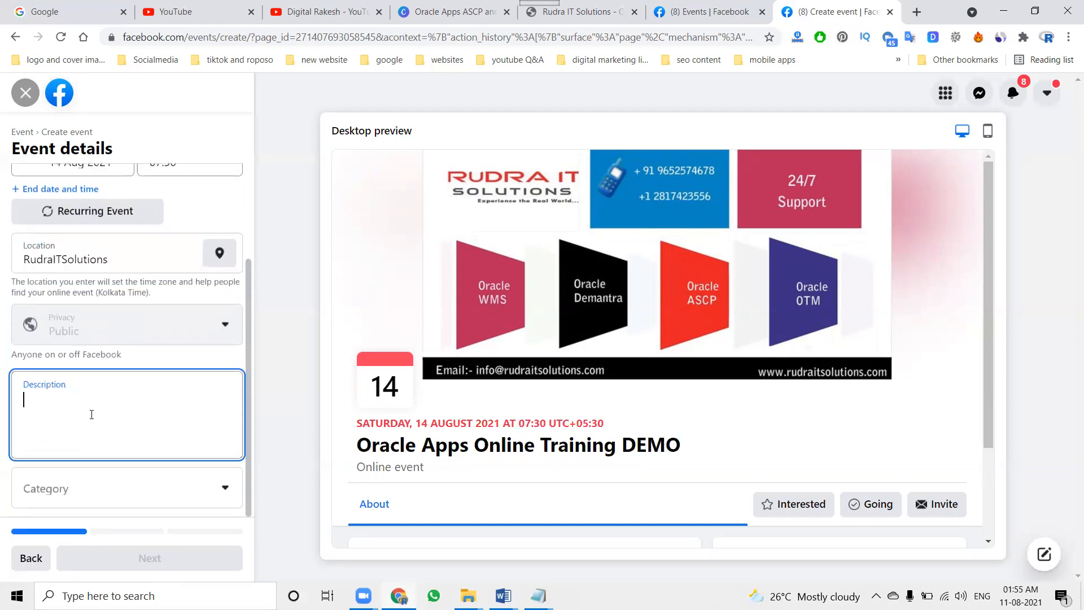
pyautogui.hotkey('alt', 'Tab')
pyautogui.moveTo(6, 70); pyautogui.dragTo(408, 401)
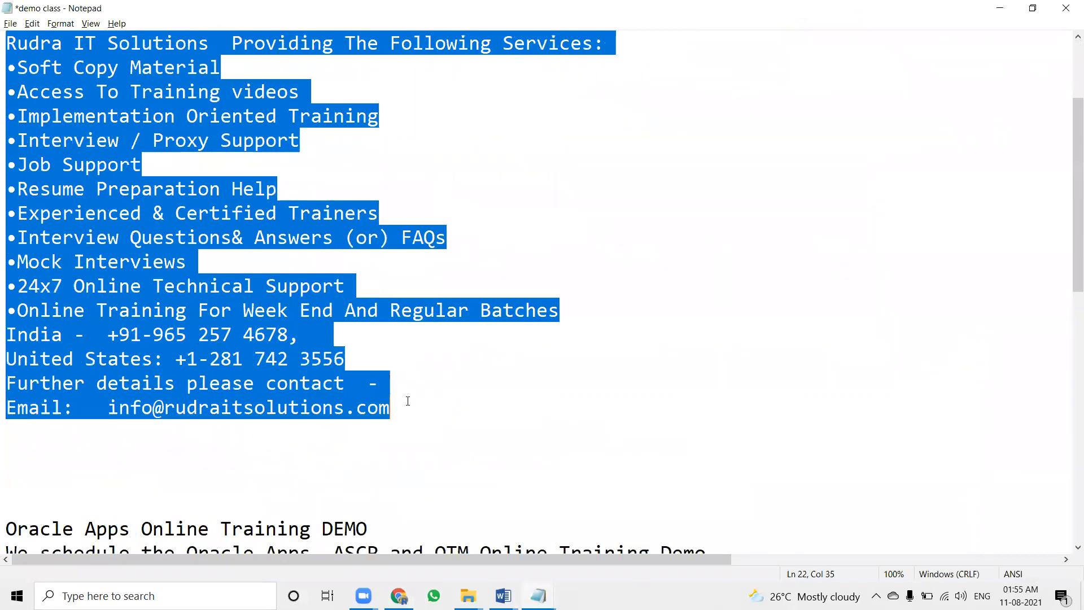
pyautogui.hotkey('ctrl', 'c')
pyautogui.hotkey('alt', 'Tab')
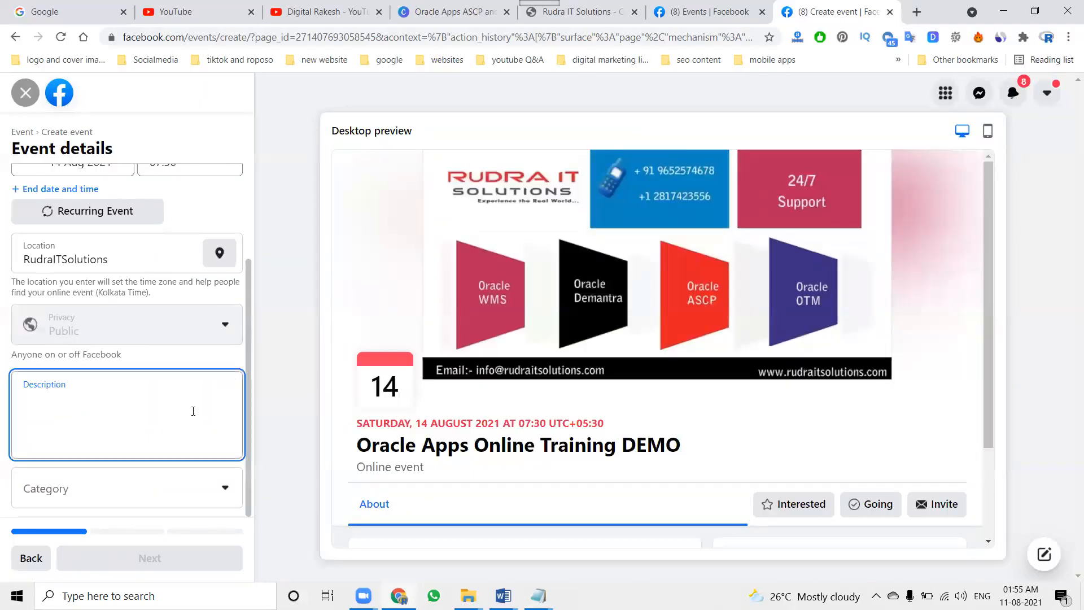
pyautogui.hotkey('ctrl', 'v')
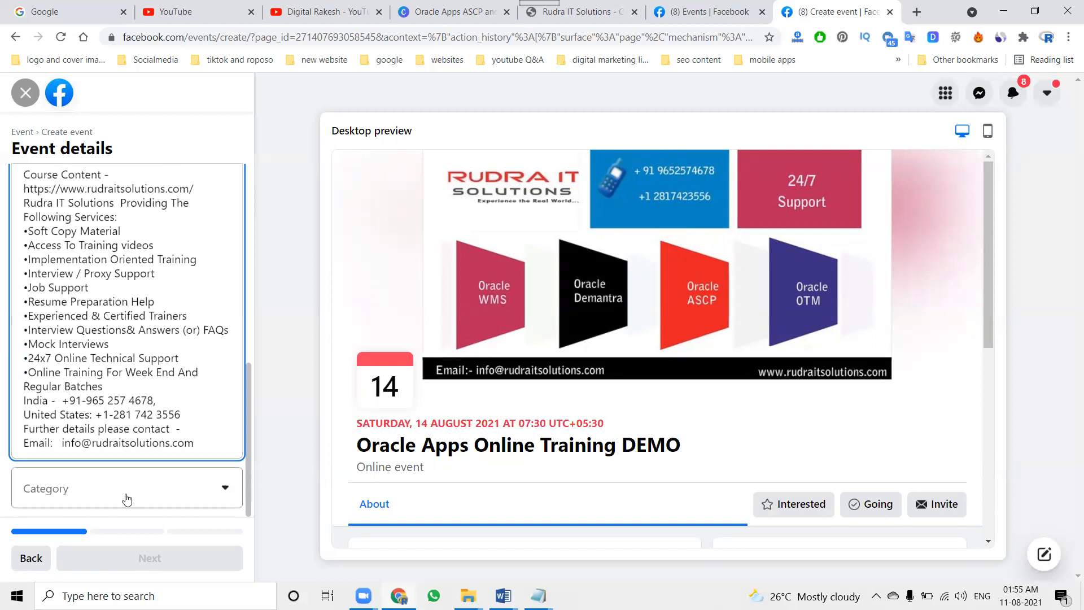
# Step: Set the event category to Networking and continue to the Location stage
pyautogui.click(119, 500)
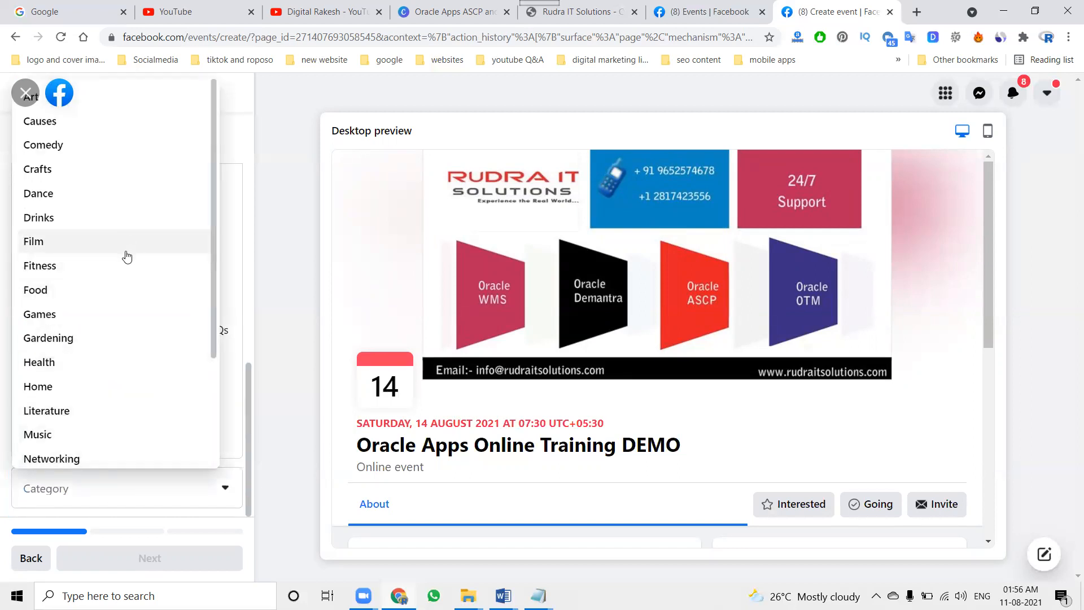
pyautogui.scroll(-1, 127, 289)
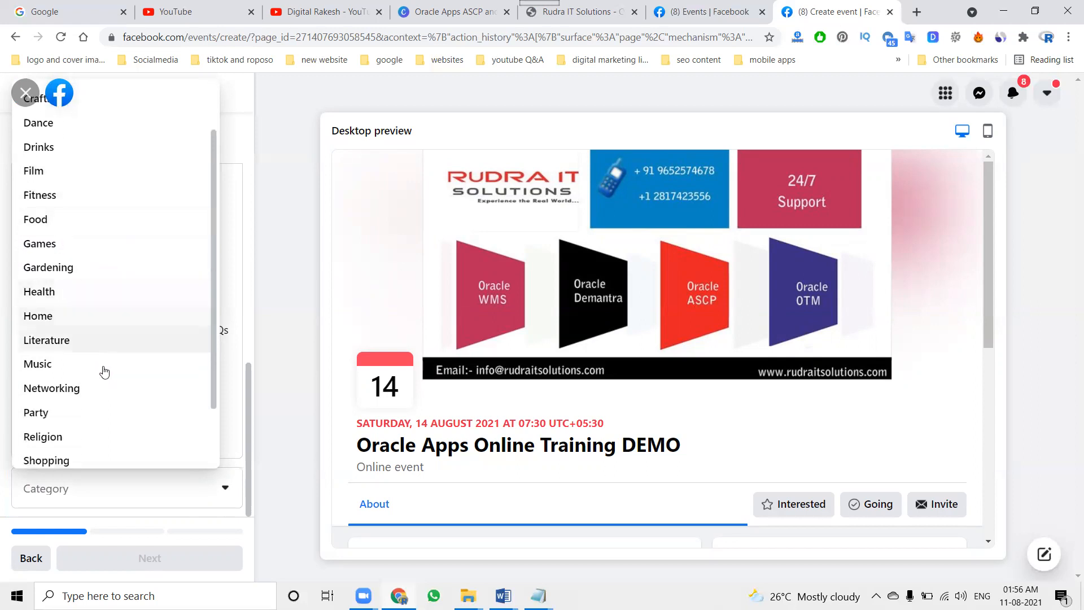
pyautogui.click(92, 388)
pyautogui.click(173, 557)
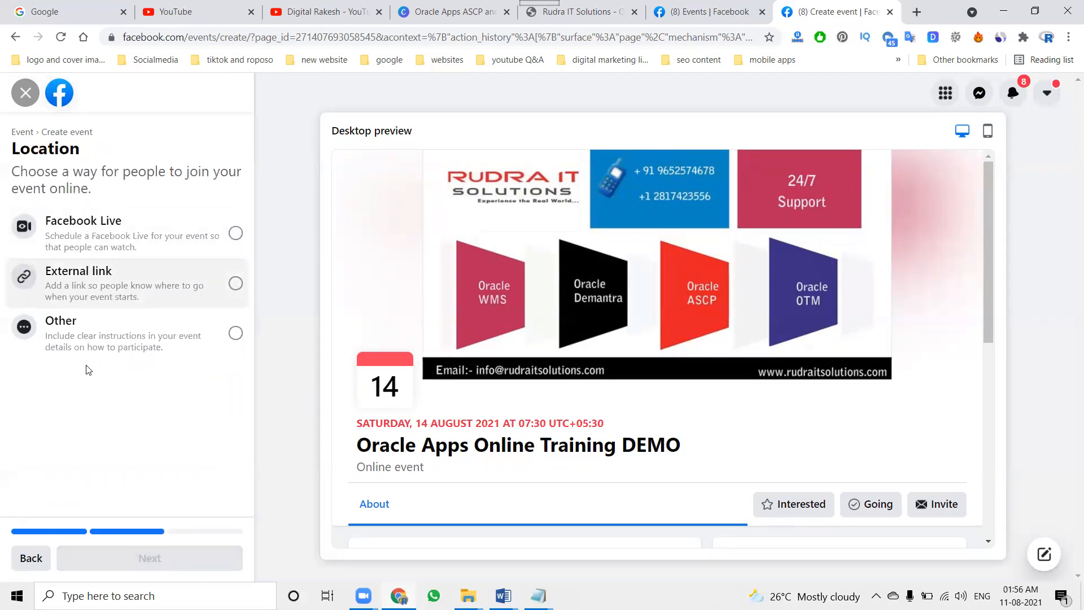
pyautogui.click(115, 292)
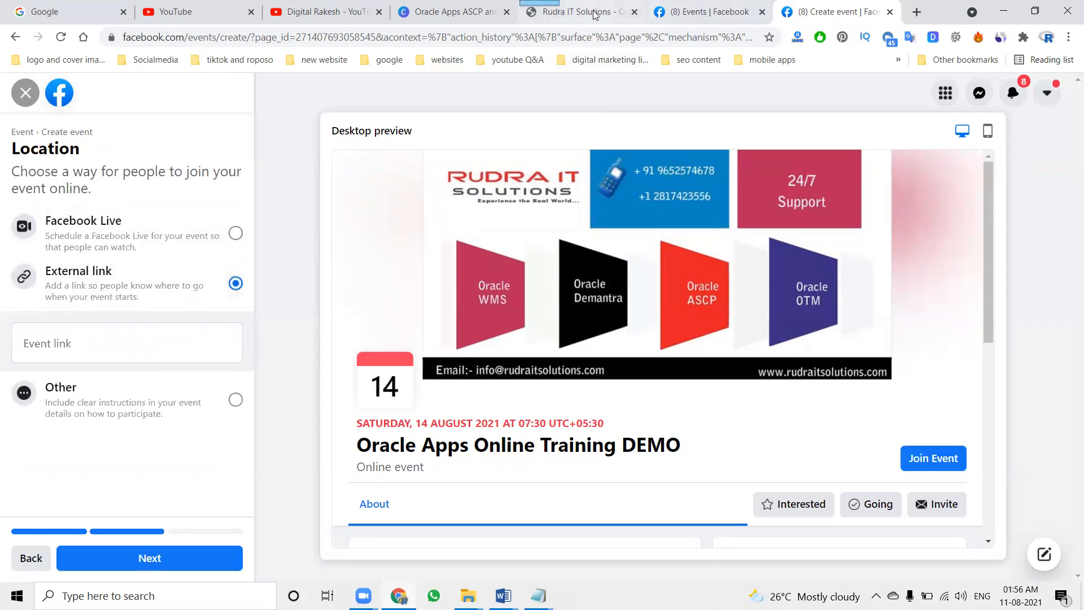
pyautogui.click(570, 12)
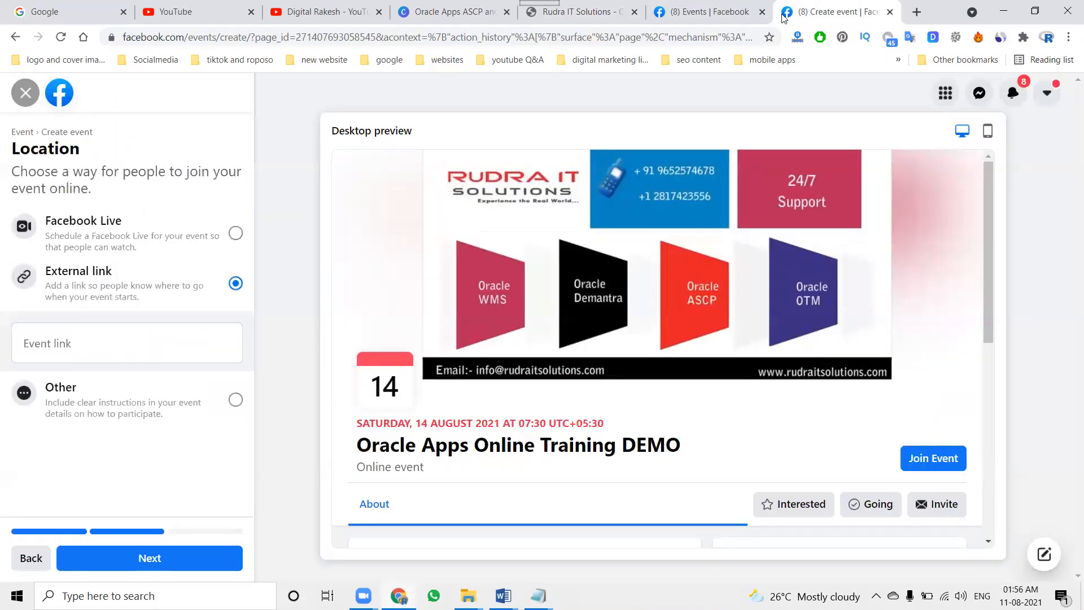
pyautogui.click(831, 12)
pyautogui.click(62, 348)
pyautogui.hotkey('ctrl', 'v')
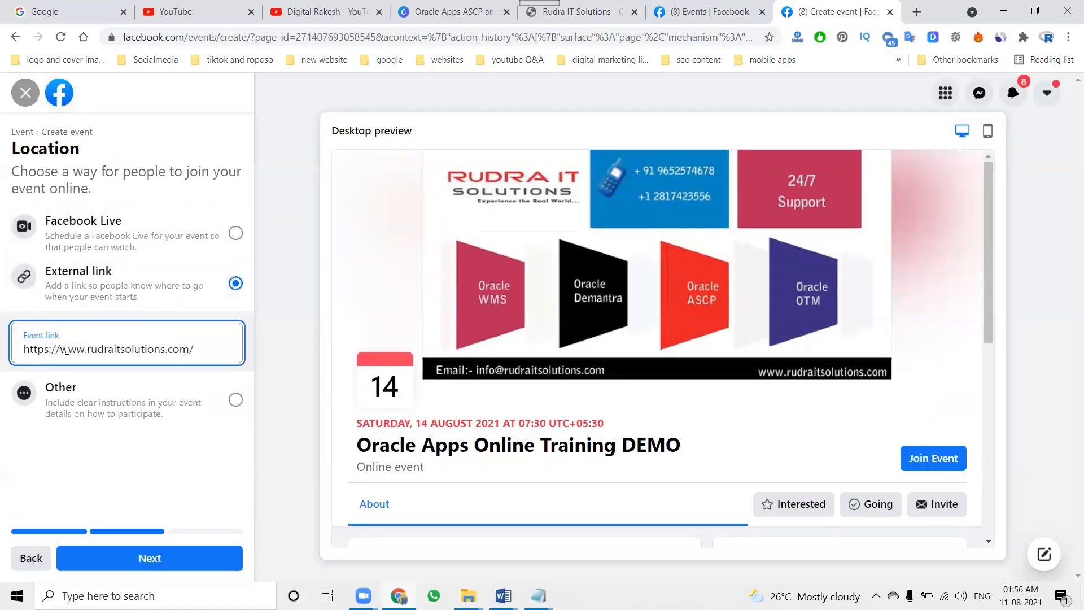
pyautogui.click(130, 558)
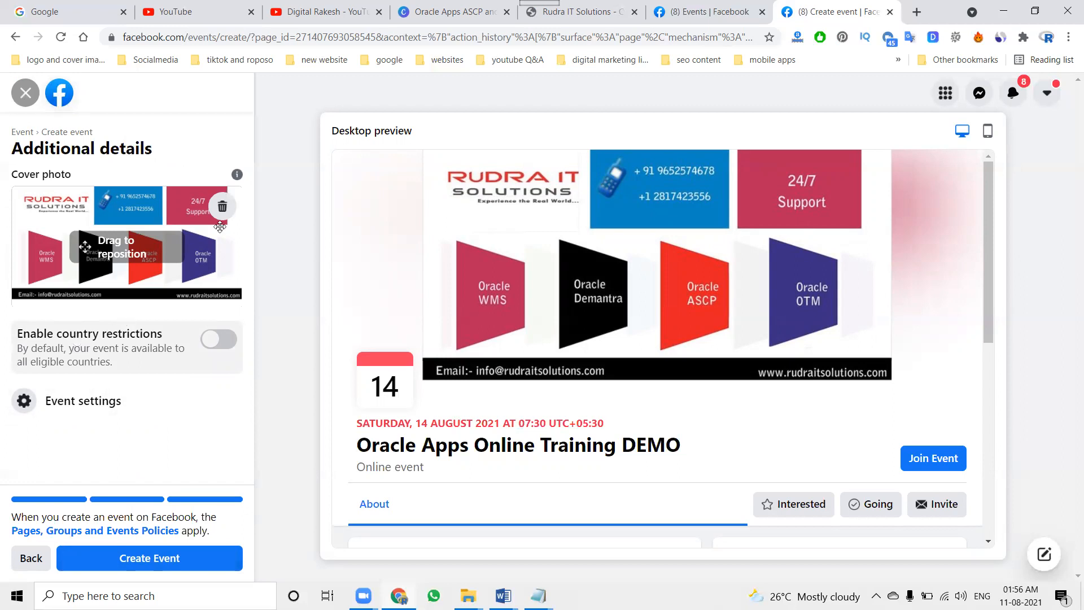
# Step: Replace the event cover photo with the second Oracle Apps ASCP and OTM Online Training Weekend Demo image from Downloads
pyautogui.click(222, 207)
pyautogui.click(177, 244)
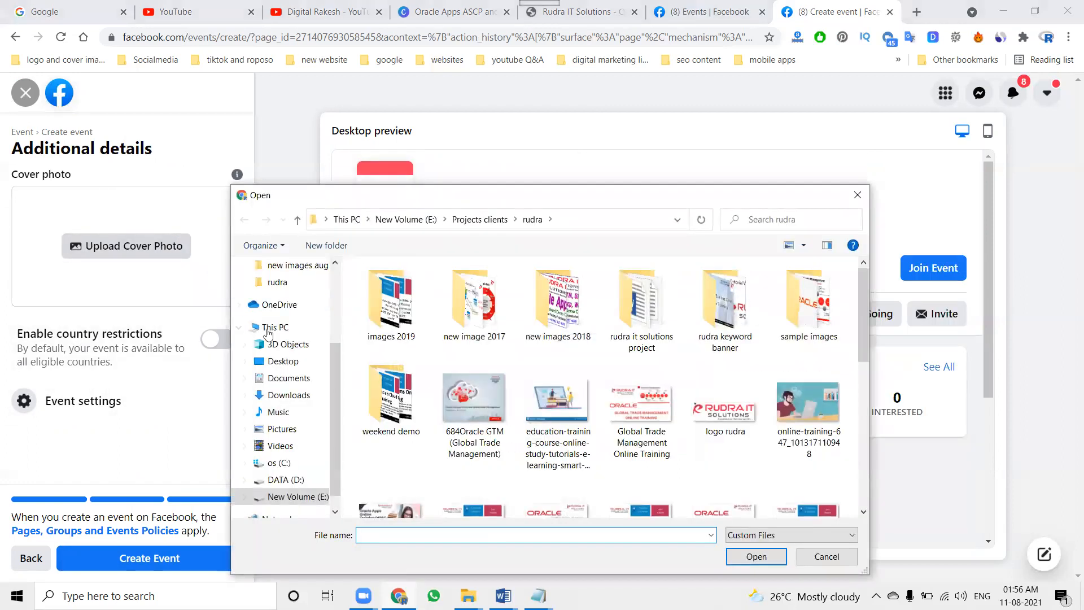
pyautogui.click(287, 396)
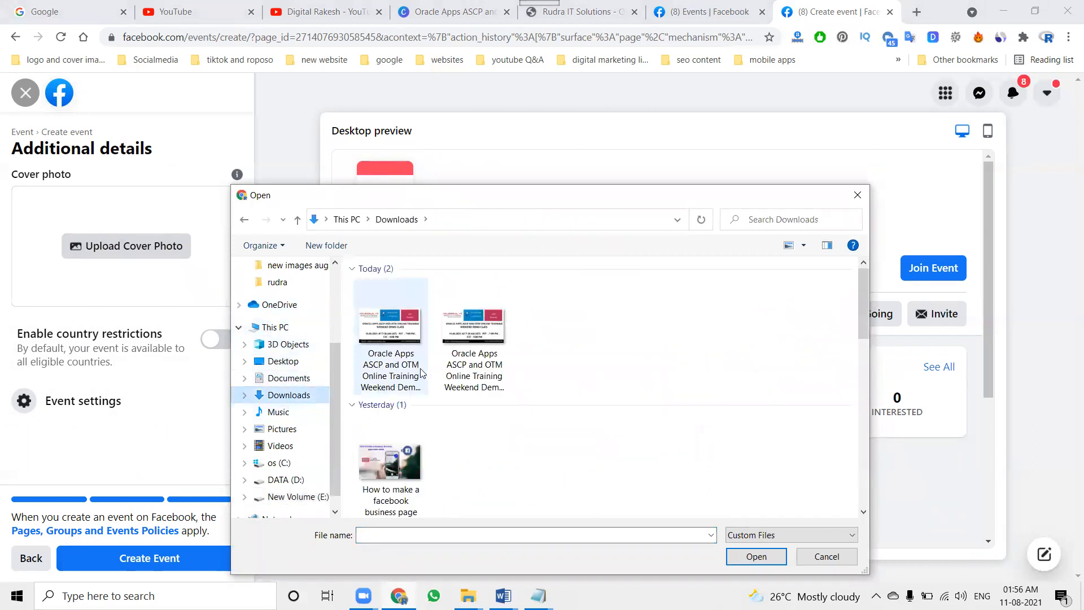
pyautogui.click(416, 373)
pyautogui.click(403, 376)
pyautogui.doubleClick(474, 362)
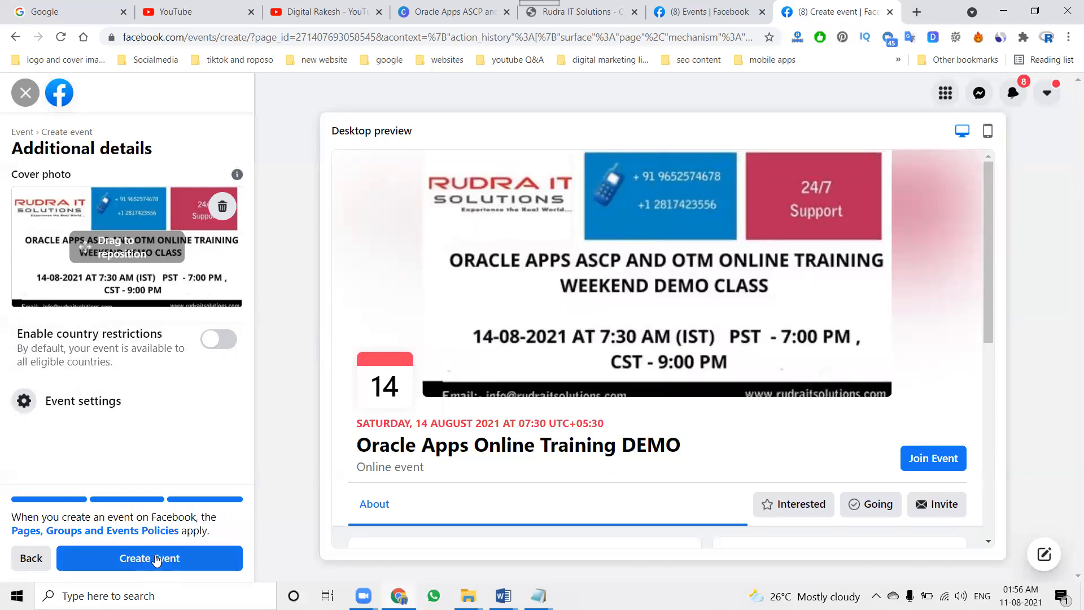
# Step: Check the details in the desktop preview, create the event and start boosting it
pyautogui.scroll(-5, 469, 430)
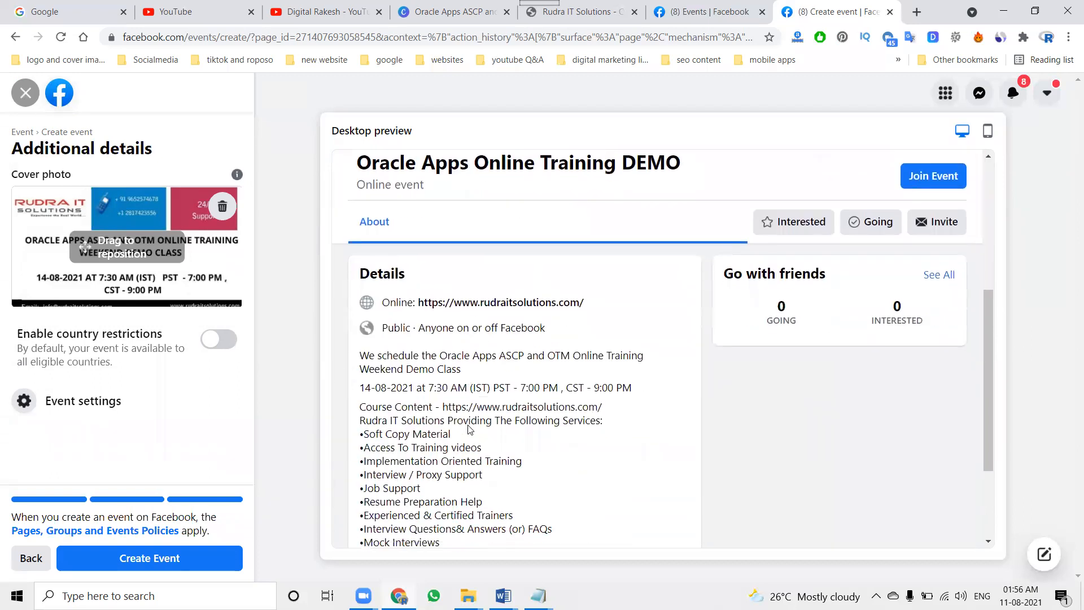
pyautogui.click(175, 558)
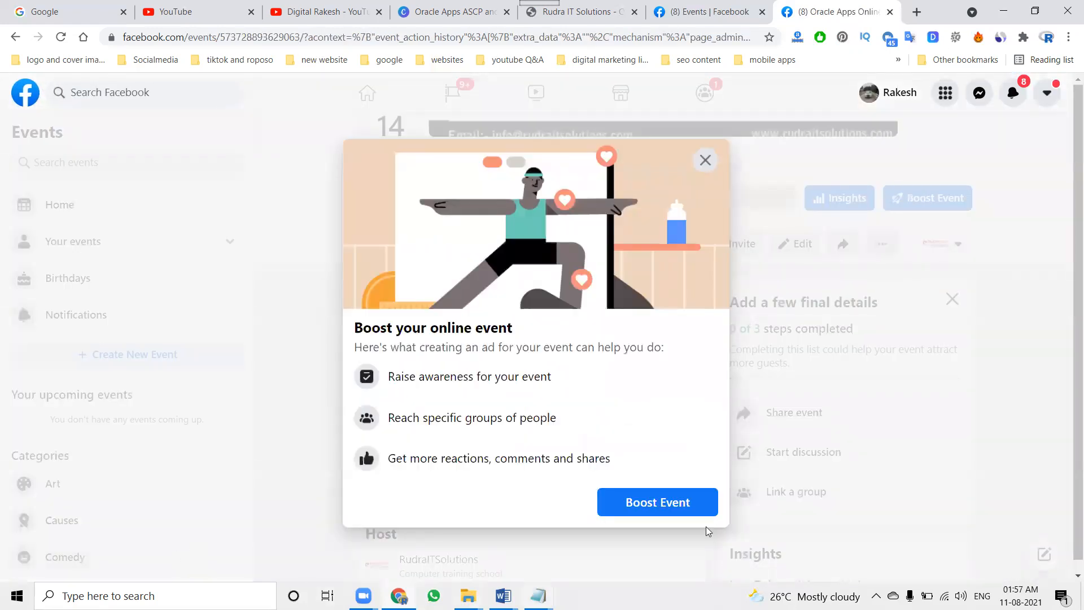
pyautogui.click(656, 500)
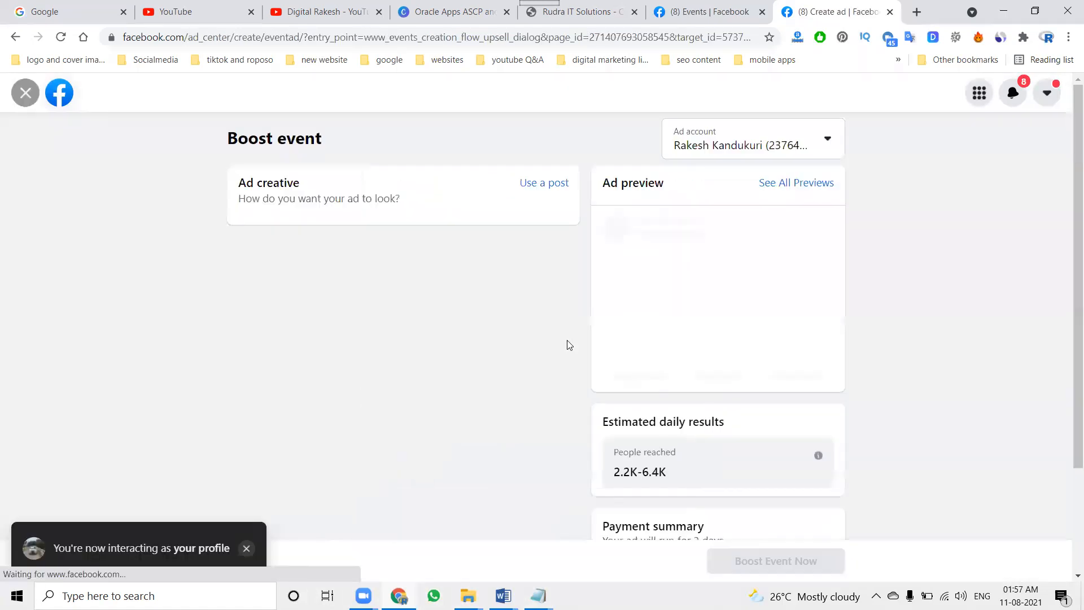
# Step: Try a total budget of ₹200 for the event boost and set it back to ₹240
pyautogui.scroll(-7, 191, 302)
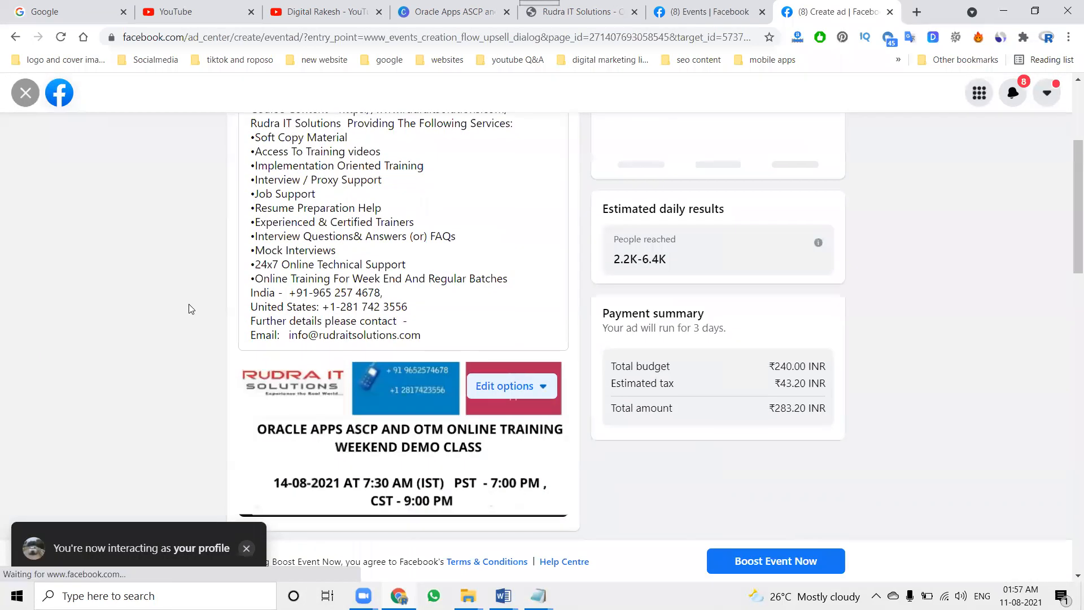
pyautogui.scroll(-6, 195, 304)
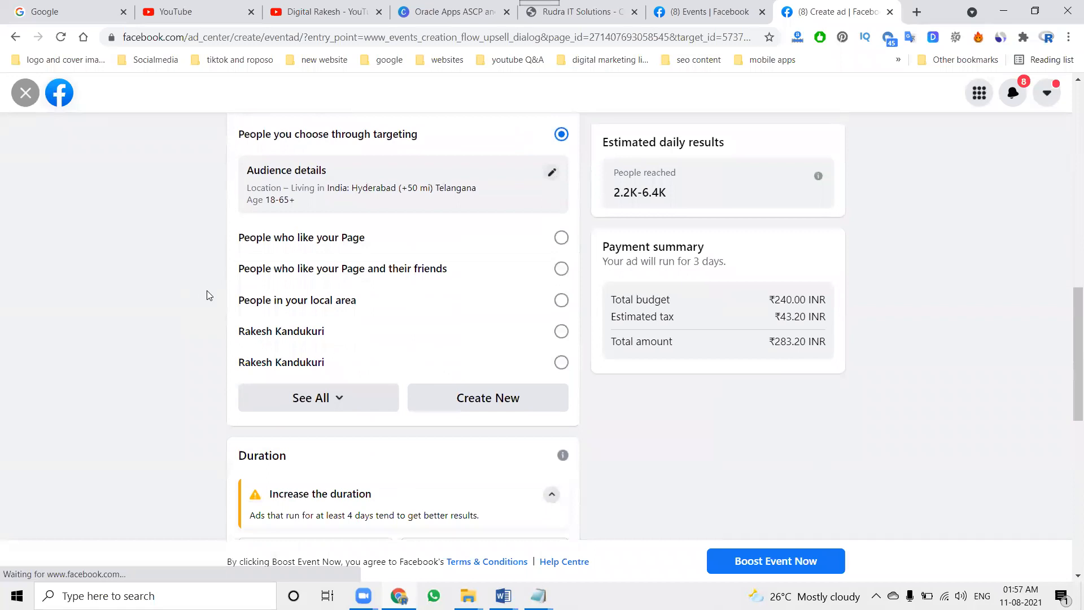
pyautogui.scroll(-3, 381, 294)
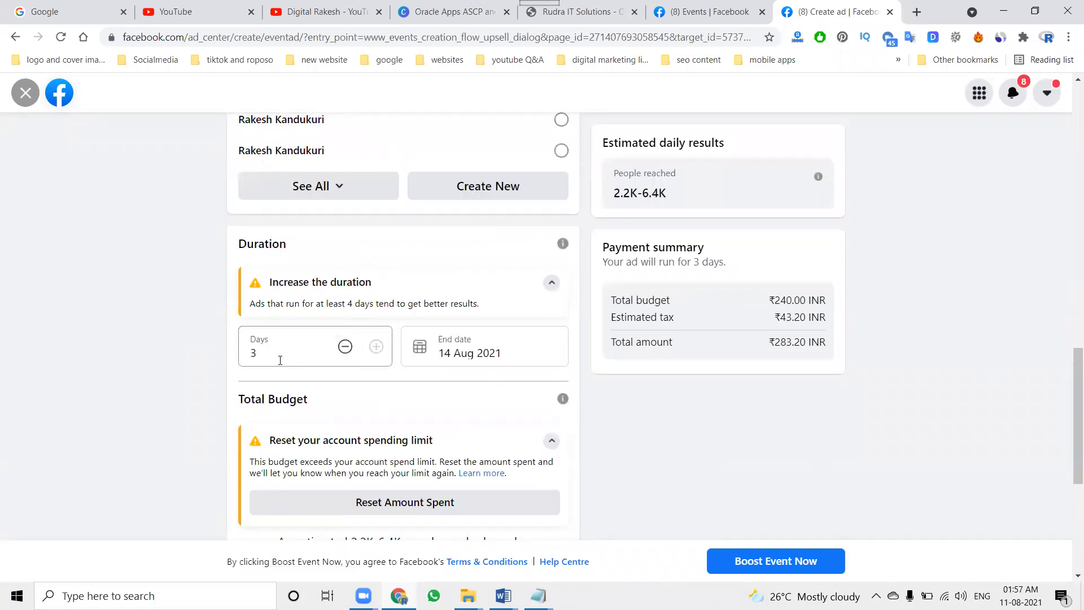
pyautogui.scroll(-2, 301, 387)
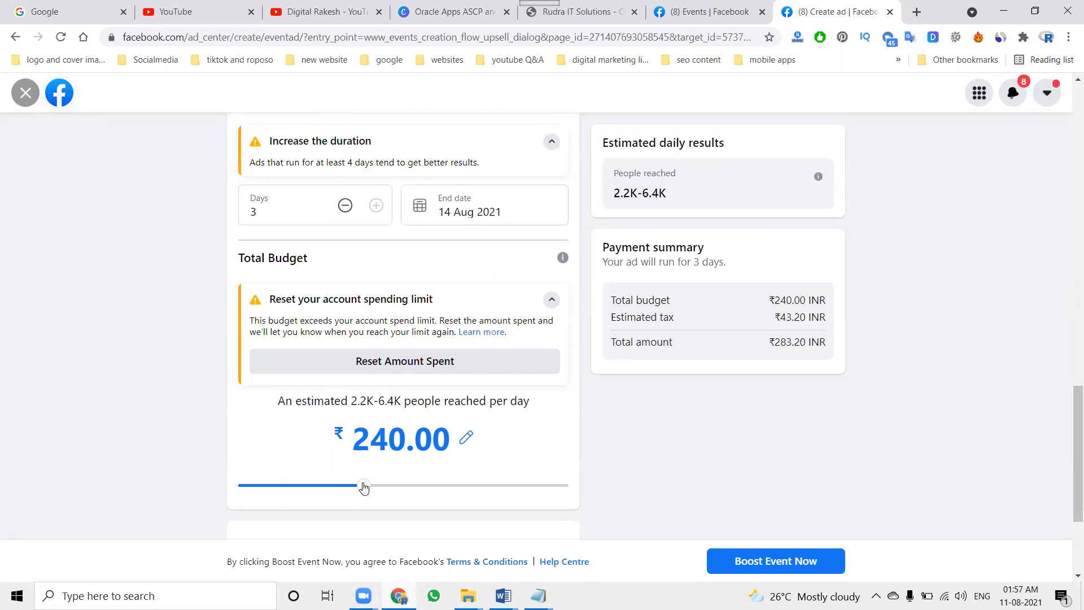
pyautogui.moveTo(364, 487); pyautogui.dragTo(338, 487)
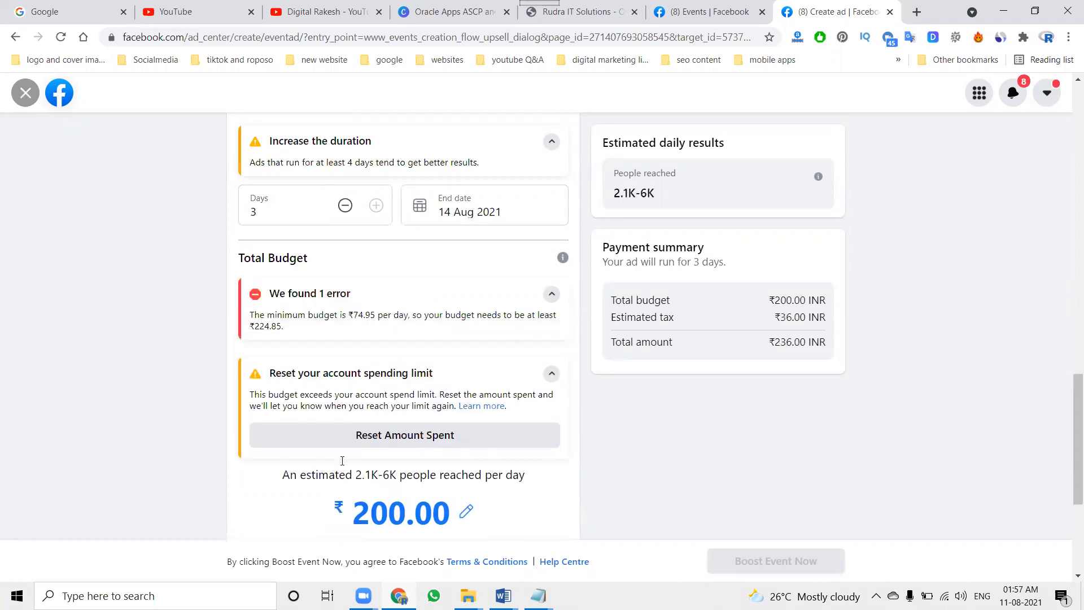
pyautogui.scroll(-2, 354, 438)
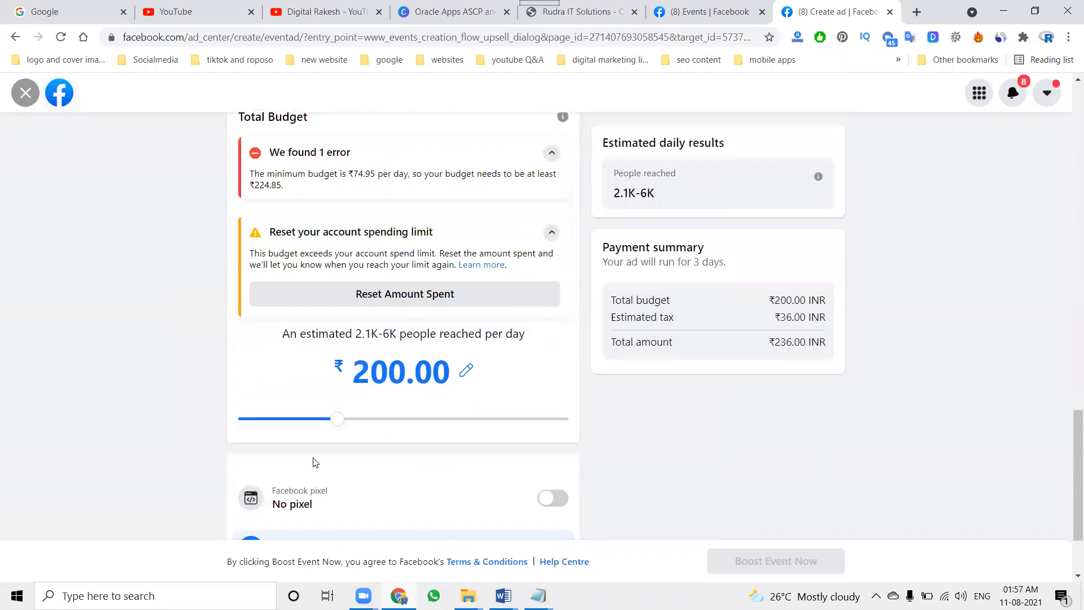
pyautogui.moveTo(344, 425); pyautogui.dragTo(357, 426)
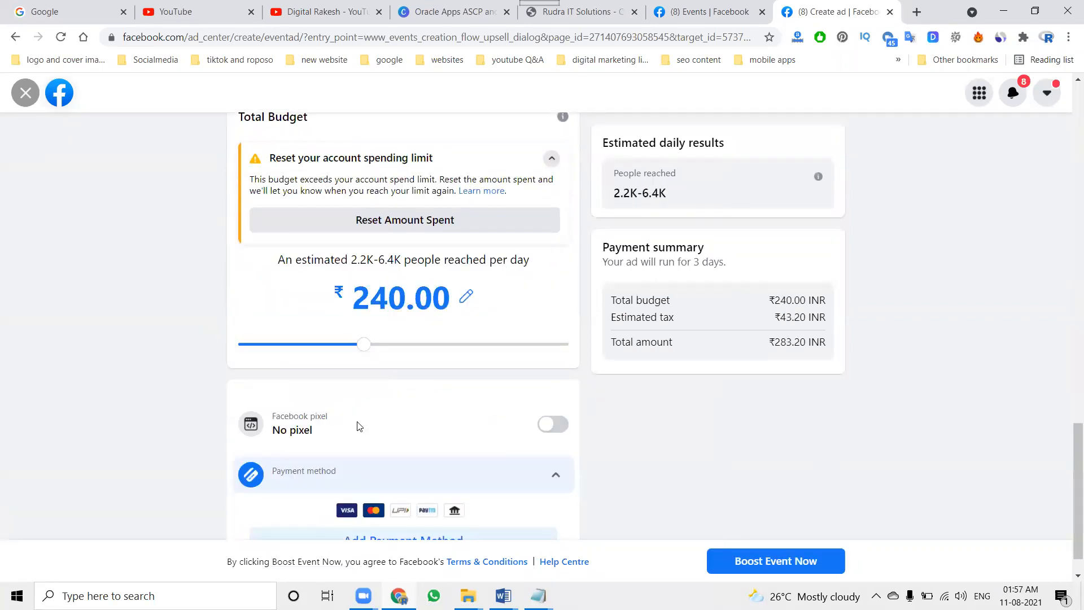
# Step: Set the boost duration to 2 days and try total budgets between ₹140 and ₹220
pyautogui.scroll(2, 357, 425)
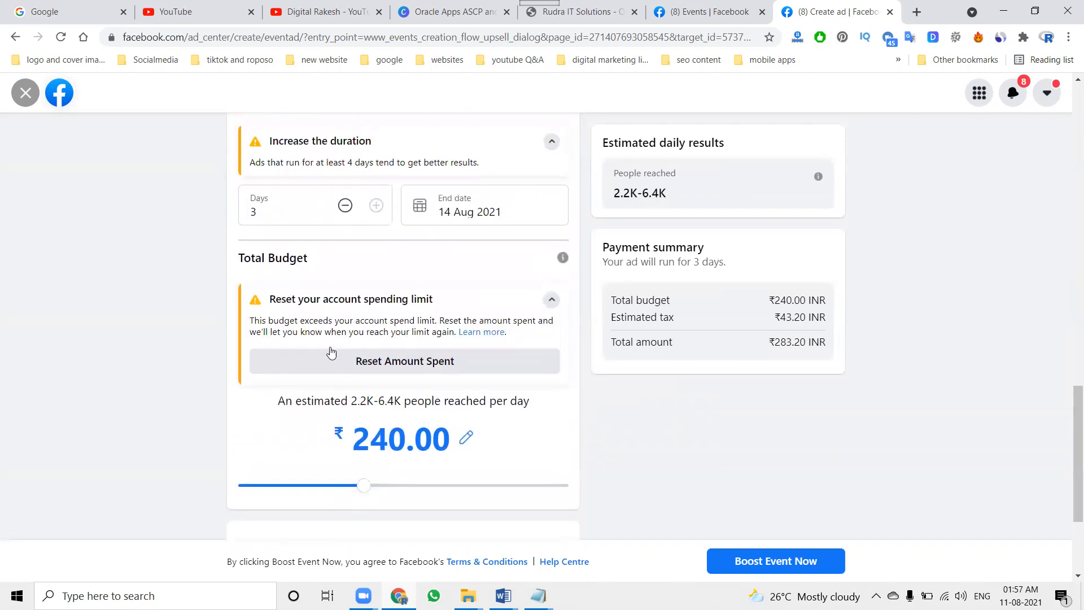
pyautogui.click(345, 205)
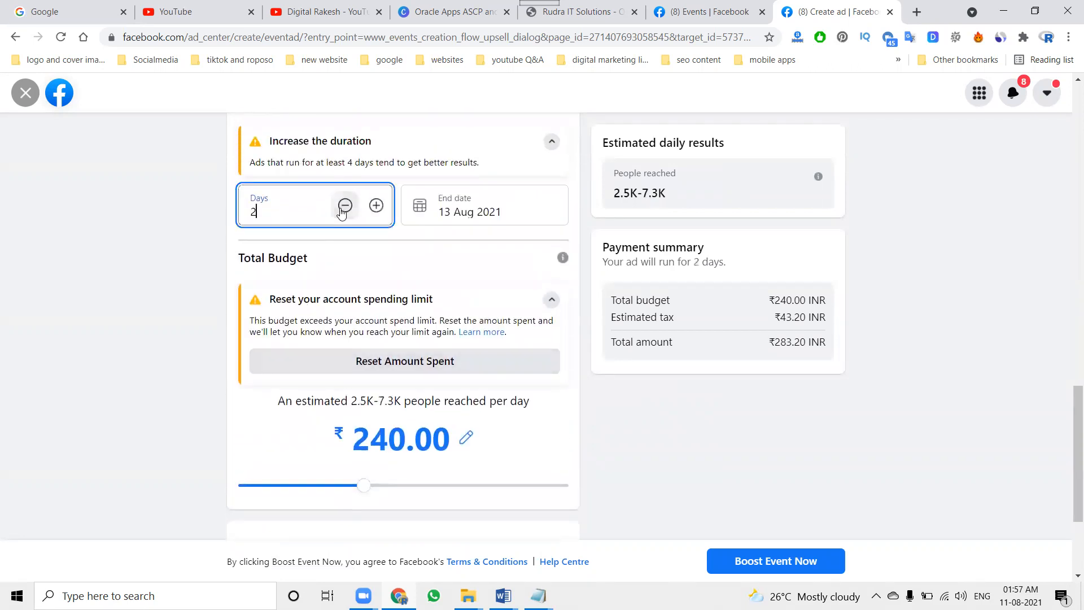
pyautogui.click(310, 488)
pyautogui.moveTo(311, 490); pyautogui.dragTo(298, 491)
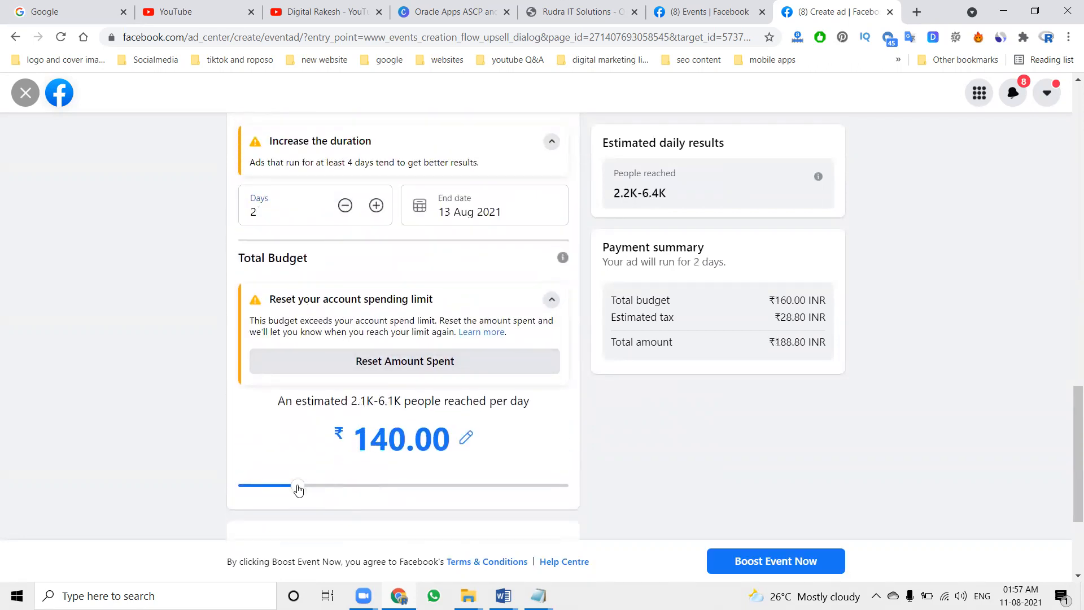
pyautogui.scroll(-2, 309, 485)
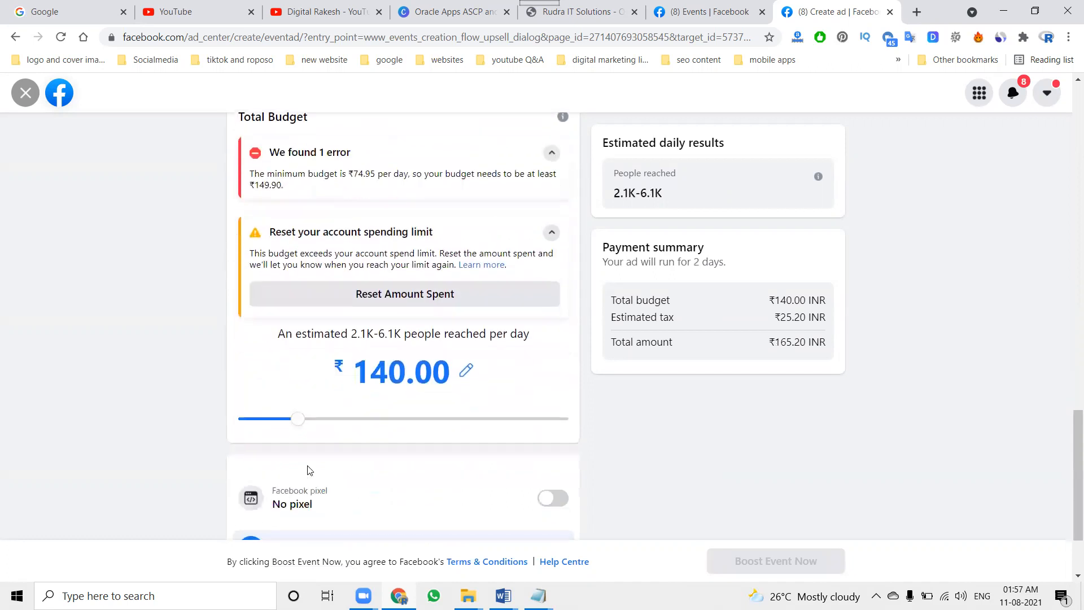
pyautogui.click(306, 419)
pyautogui.scroll(1, 333, 356)
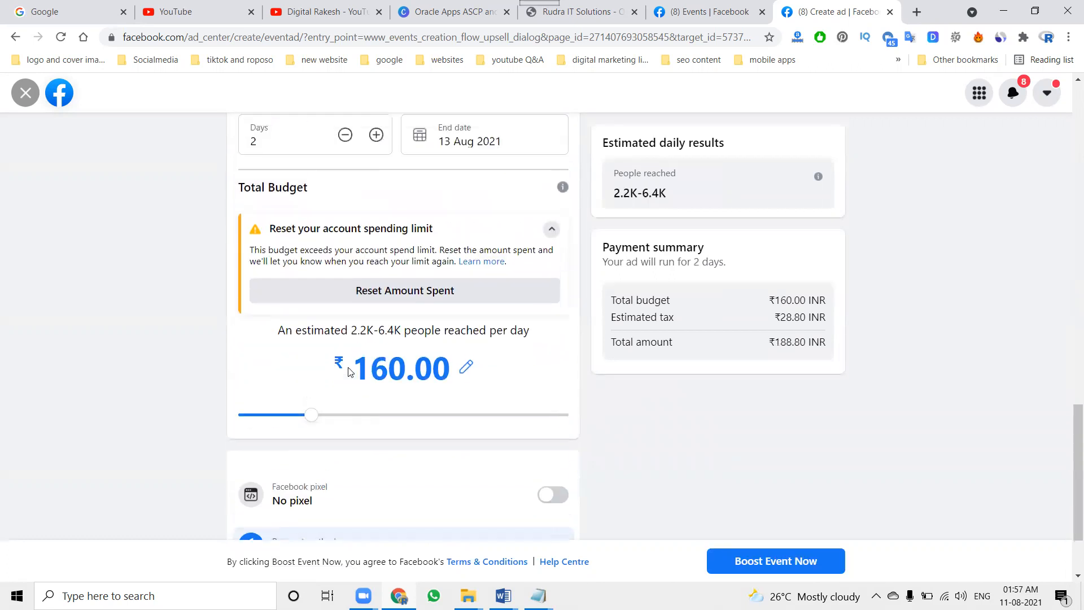
pyautogui.click(334, 417)
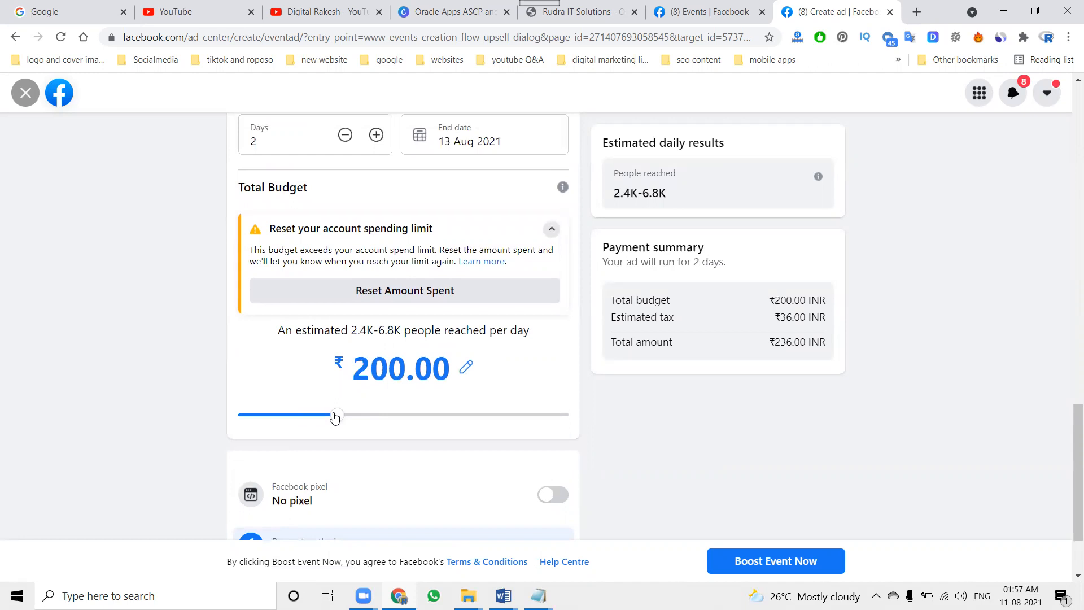
pyautogui.click(353, 416)
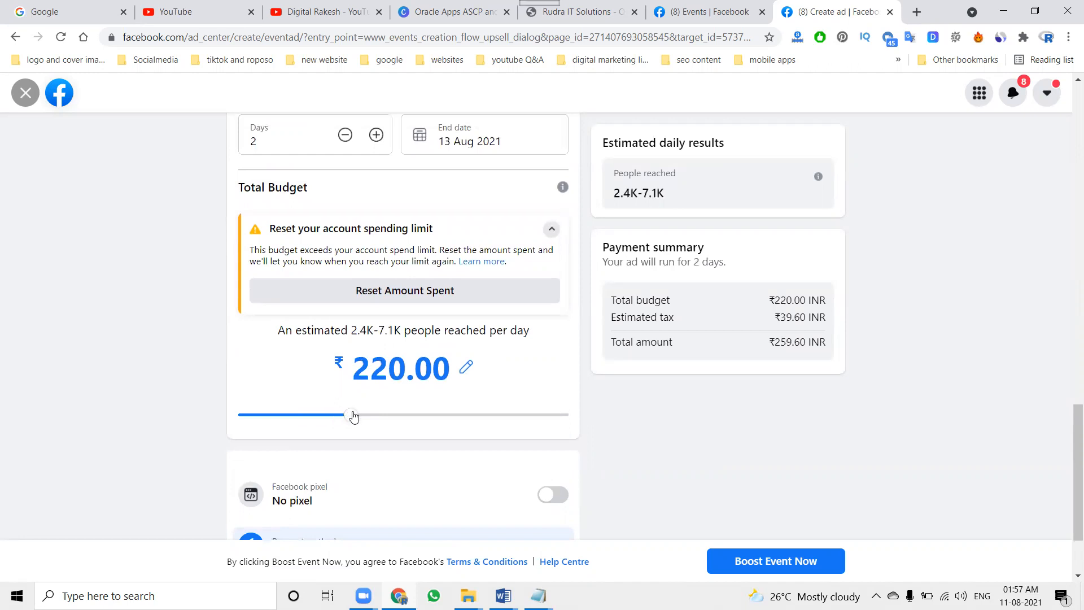
# Step: Set the boost duration to 1 day and the total budget to ₹90
pyautogui.click(346, 136)
pyautogui.click(255, 414)
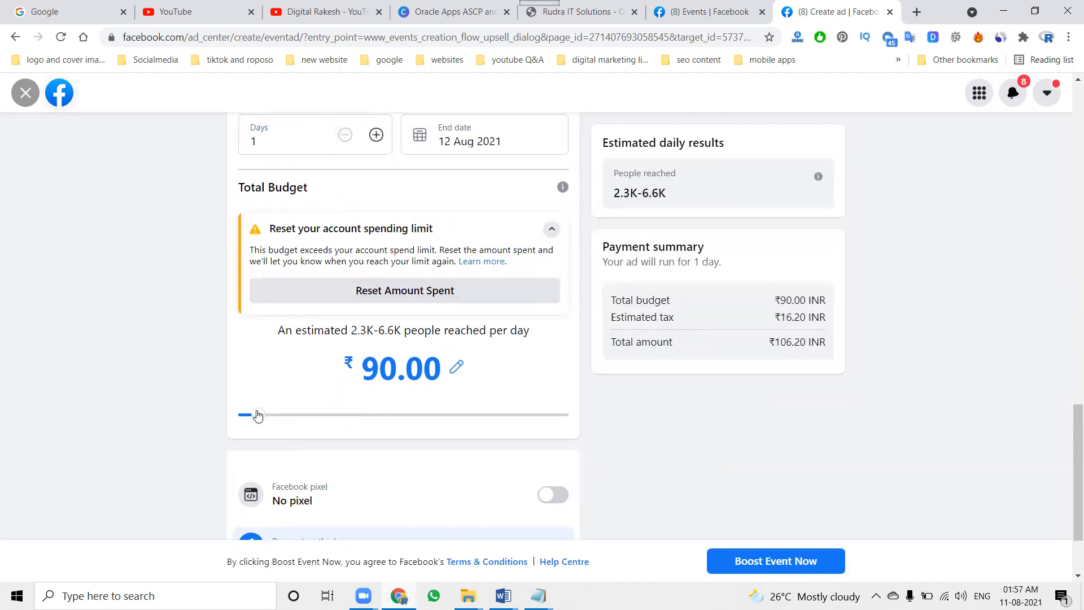
# Step: Lower the event boost's total budget to ₹80 and review the duration, Facebook pixel and payment method settings
pyautogui.moveTo(250, 414); pyautogui.dragTo(222, 414)
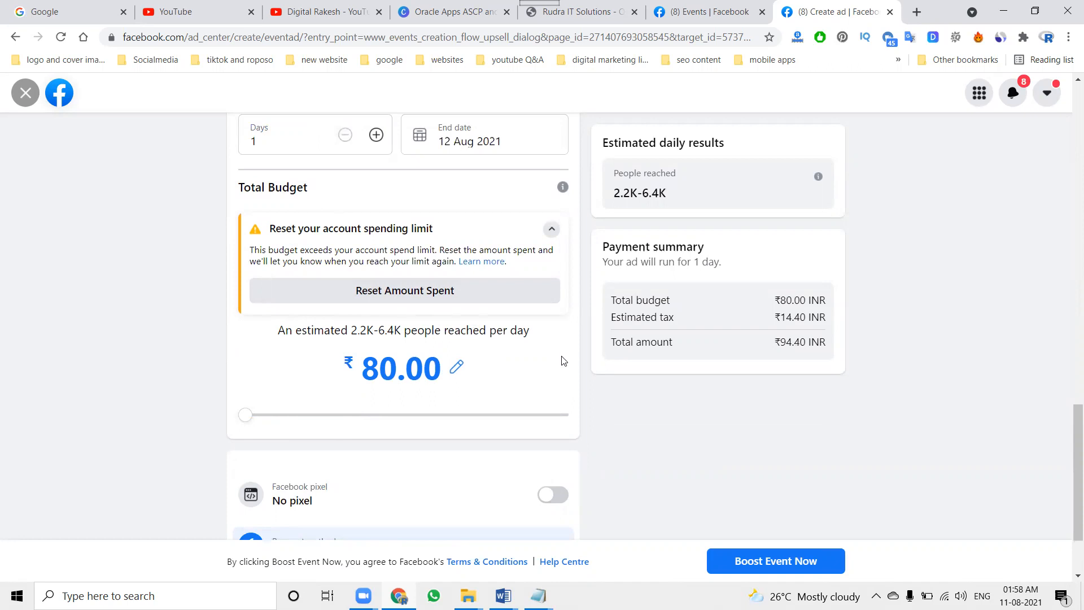
pyautogui.scroll(1, 563, 361)
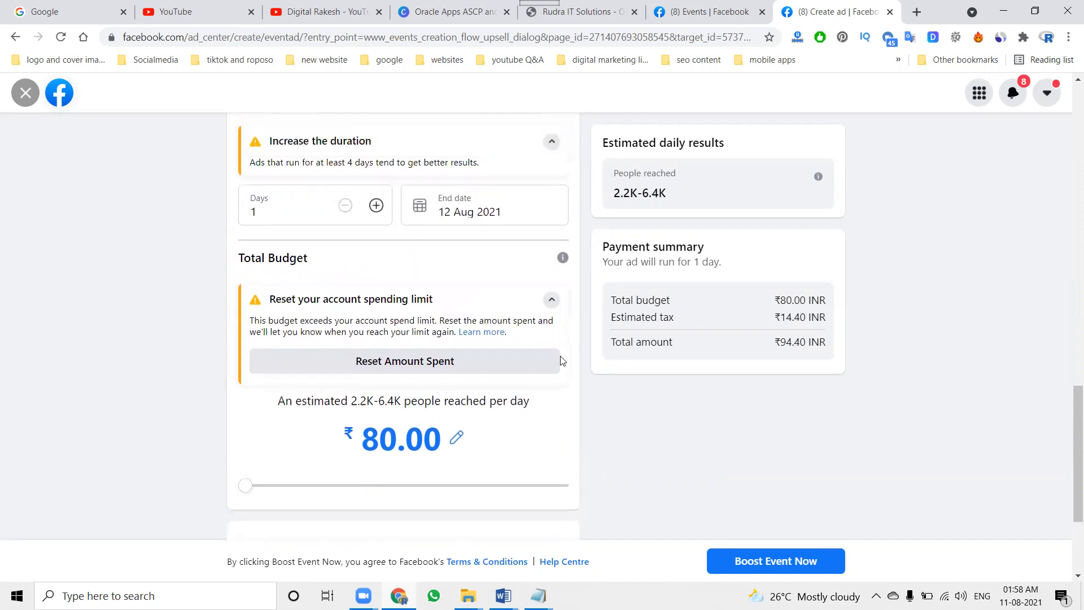
pyautogui.scroll(1, 563, 361)
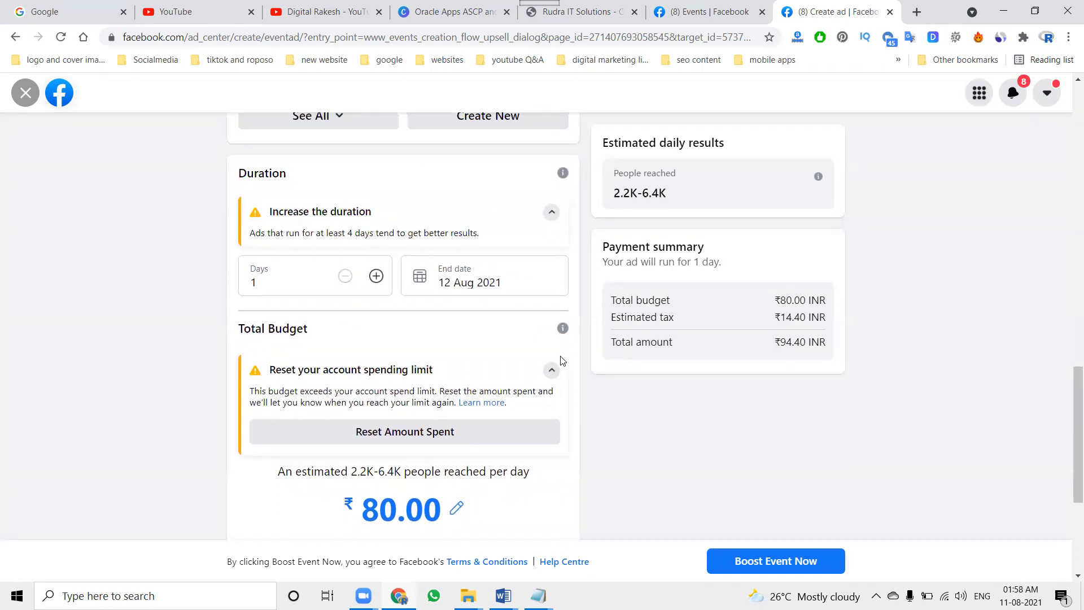
pyautogui.scroll(-2, 456, 472)
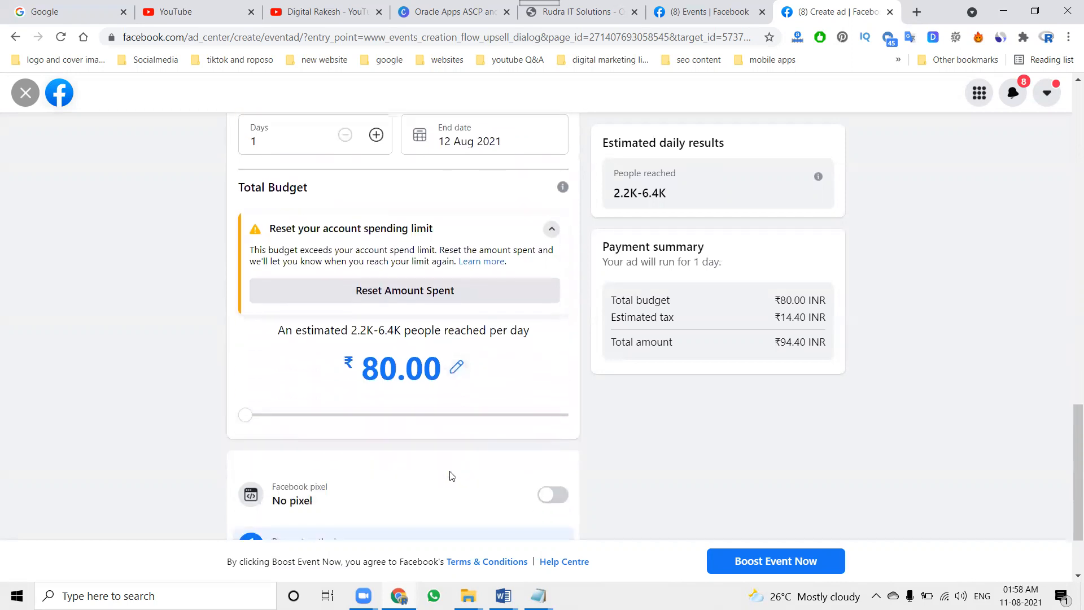
pyautogui.scroll(-1, 451, 476)
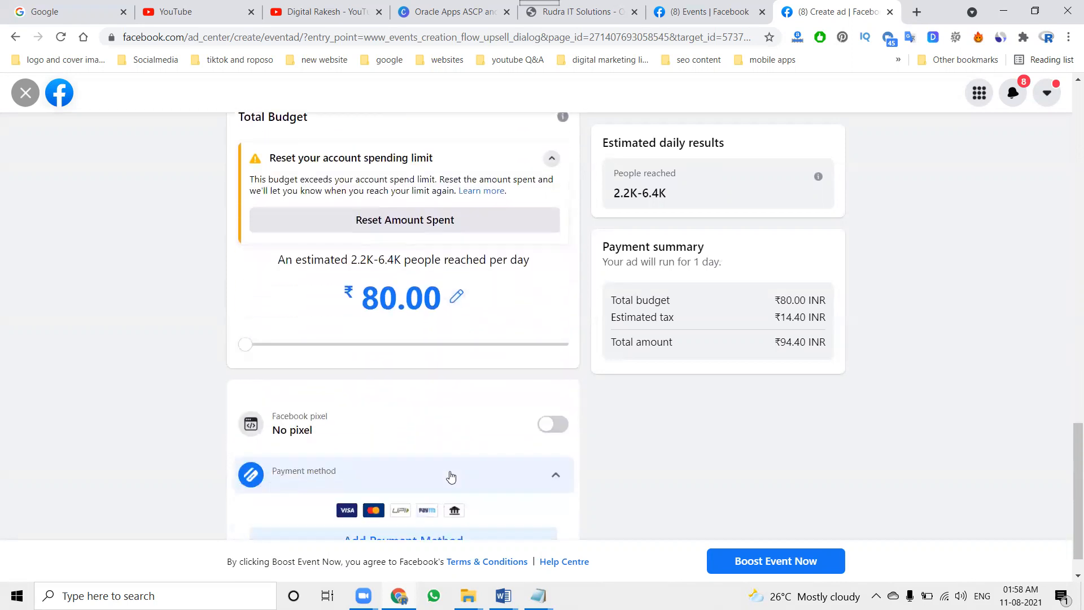
pyautogui.scroll(-1, 451, 477)
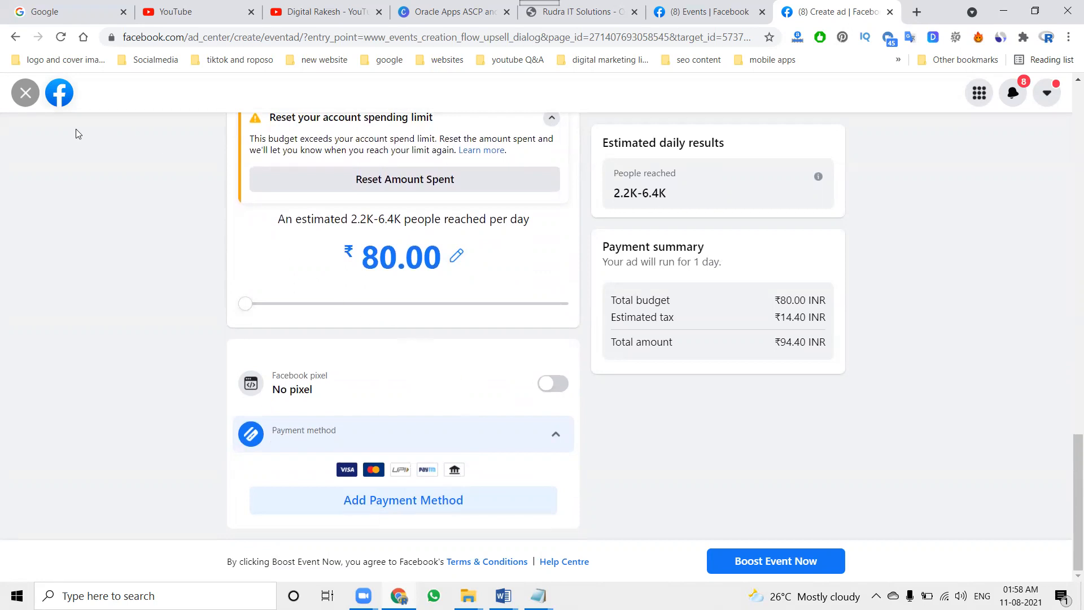
# Step: Leave the boost setup without saving its changes and dismiss the offer to boost the online event
pyautogui.click(20, 97)
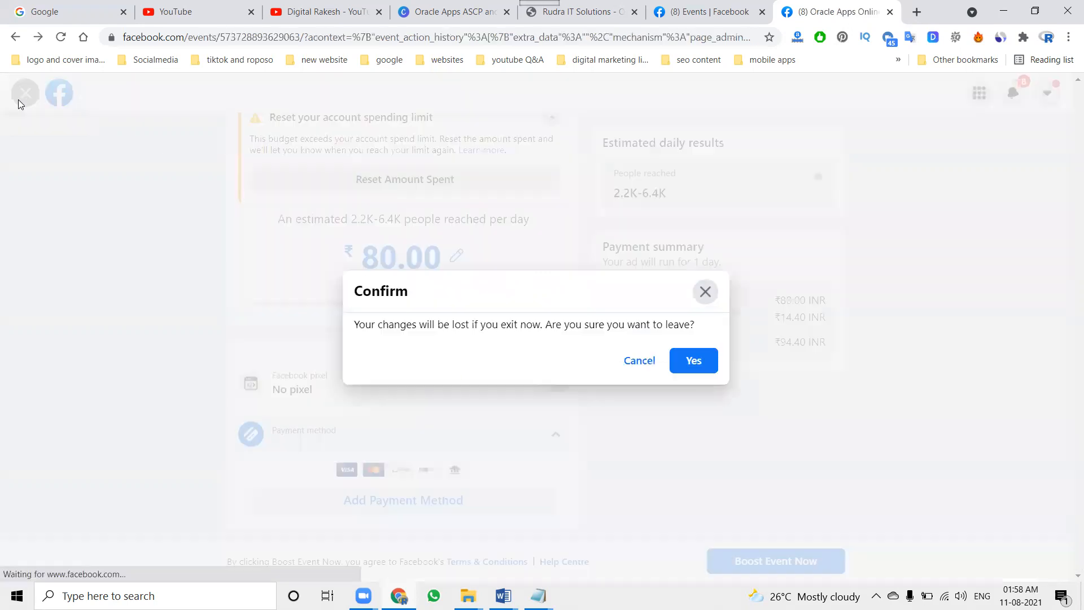
pyautogui.click(676, 369)
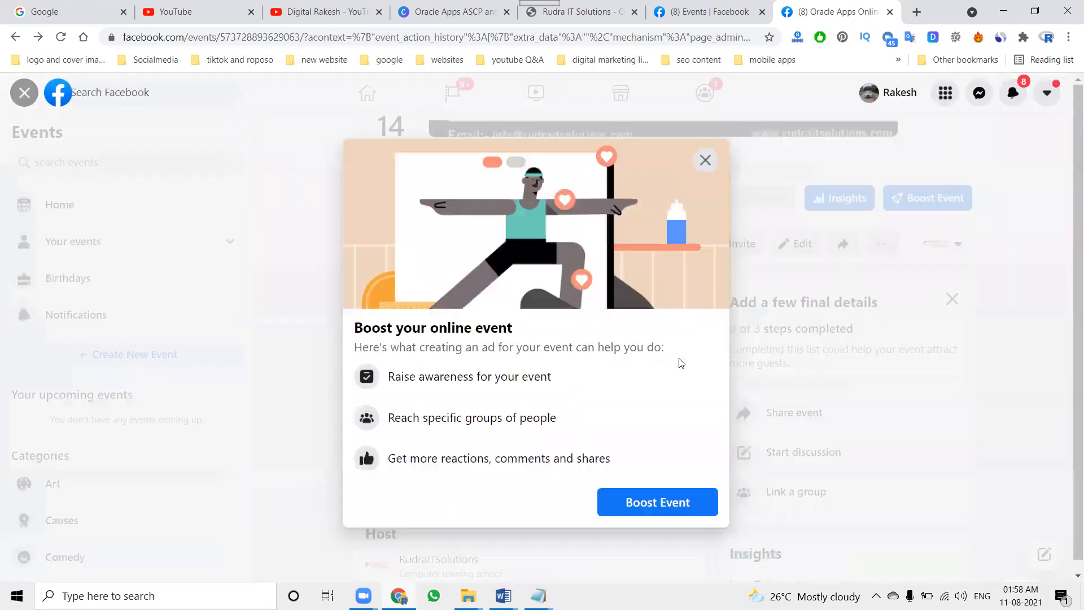
pyautogui.click(709, 161)
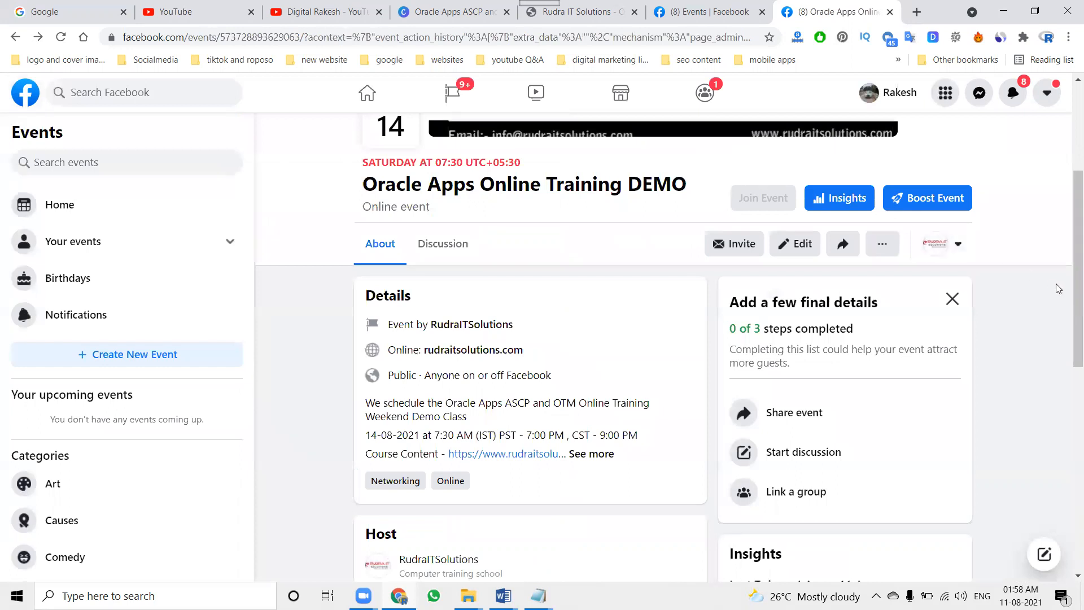
# Step: Copy the event's share link and open it in a new incognito window
pyautogui.click(844, 247)
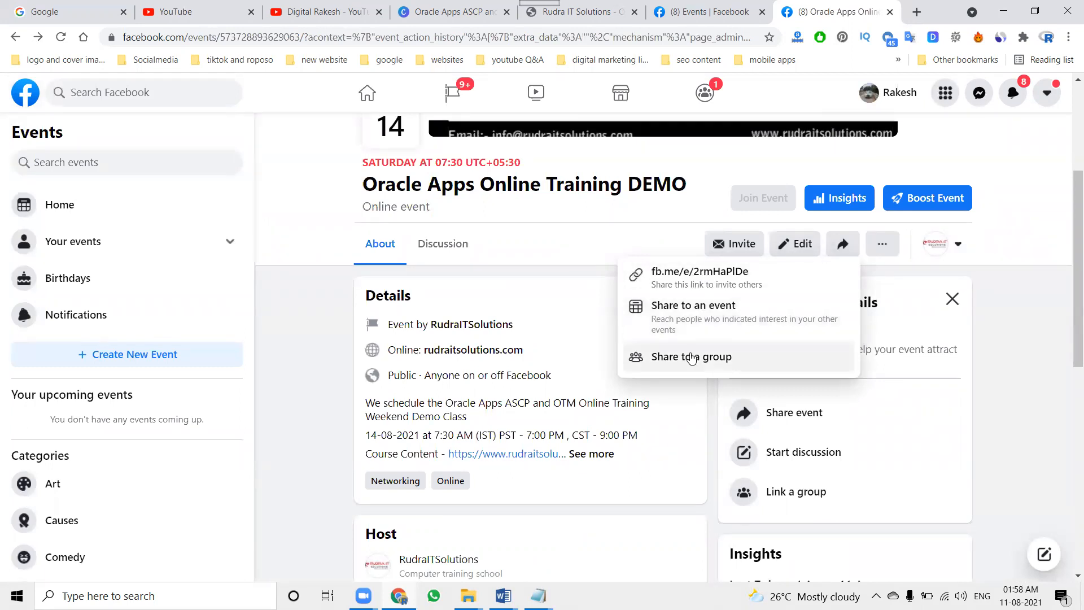
pyautogui.click(698, 283)
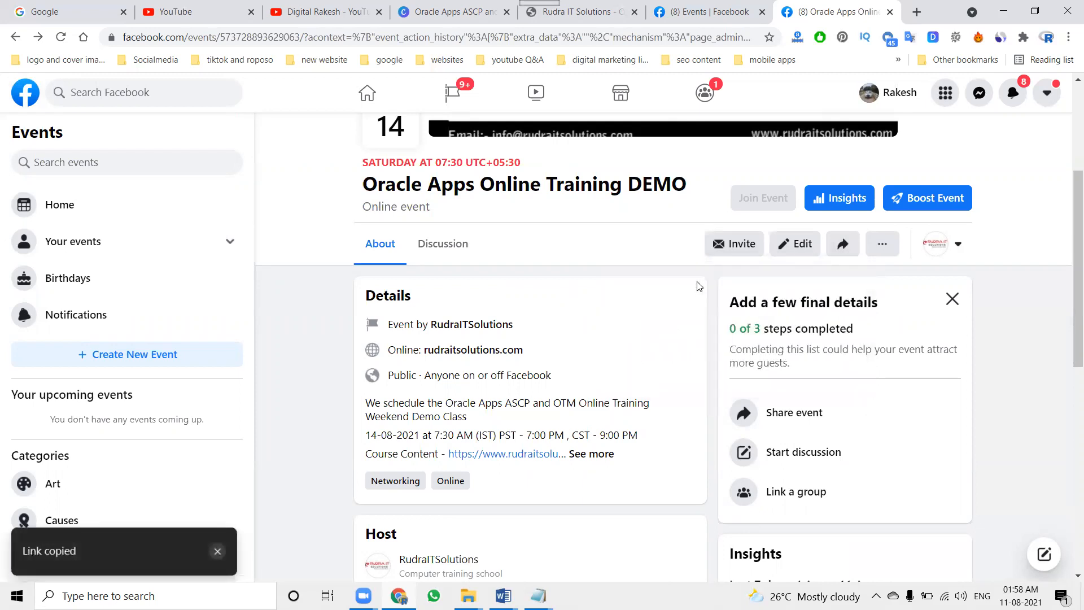
pyautogui.click(1068, 37)
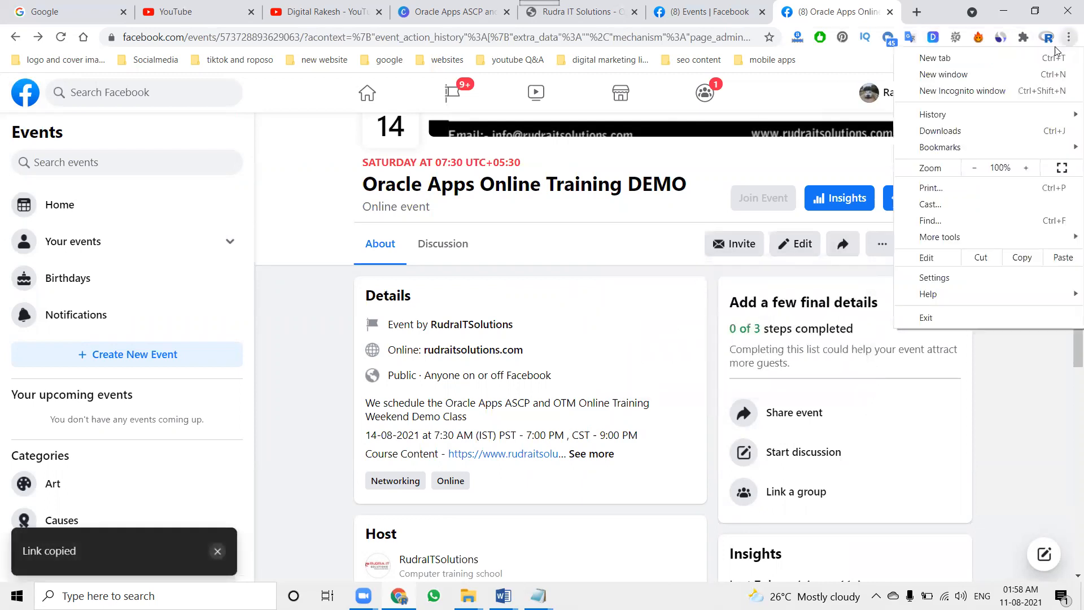
pyautogui.click(954, 91)
pyautogui.rightClick(525, 36)
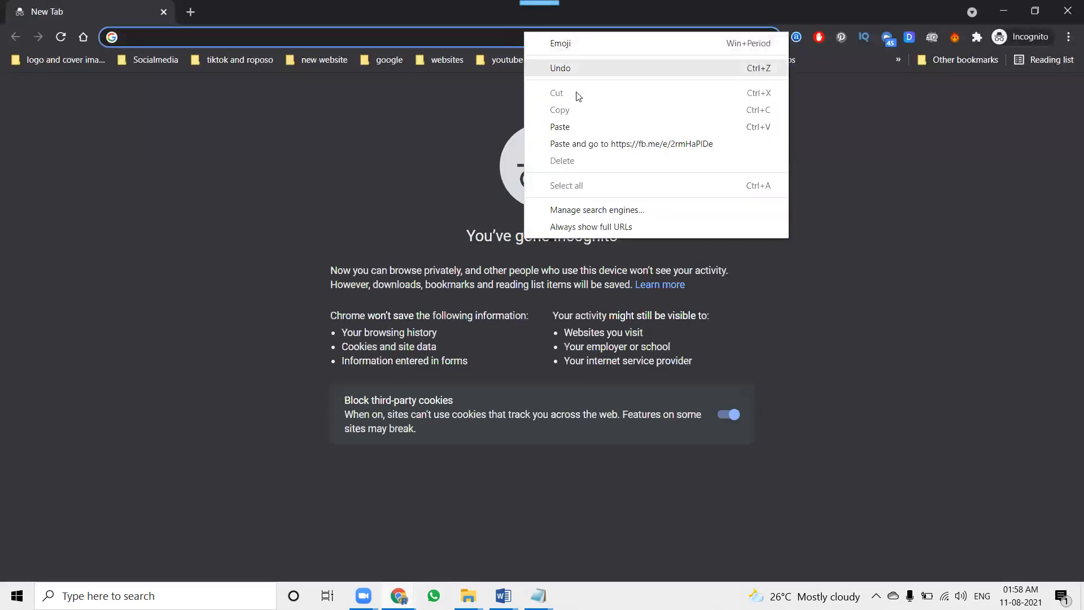
pyautogui.click(595, 144)
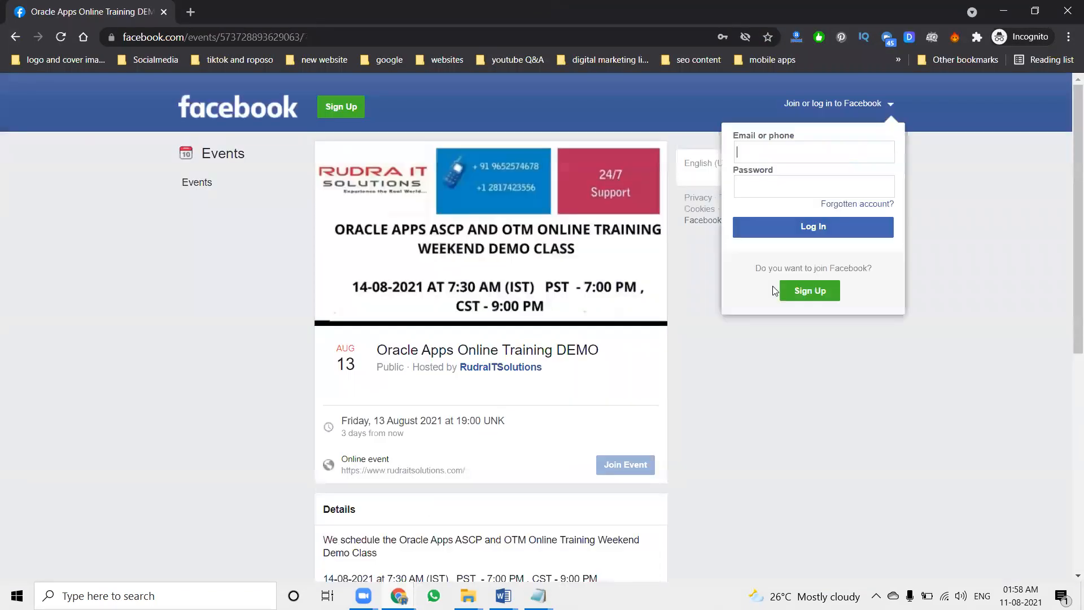
# Step: Review the event's public page as a logged-out visitor and close the incognito window
pyautogui.scroll(-1, 740, 345)
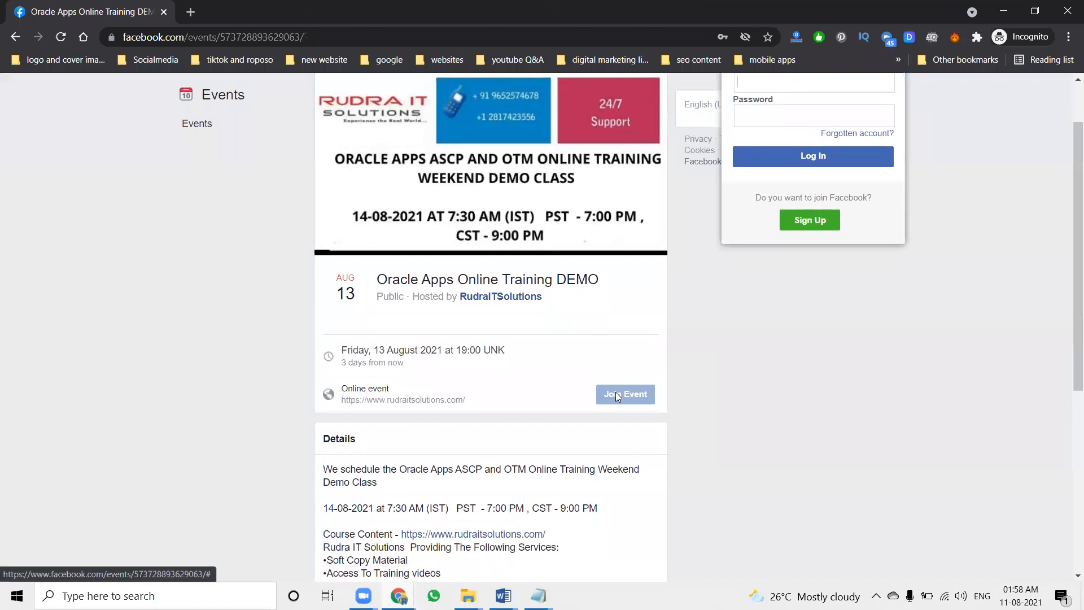
pyautogui.scroll(1, 718, 328)
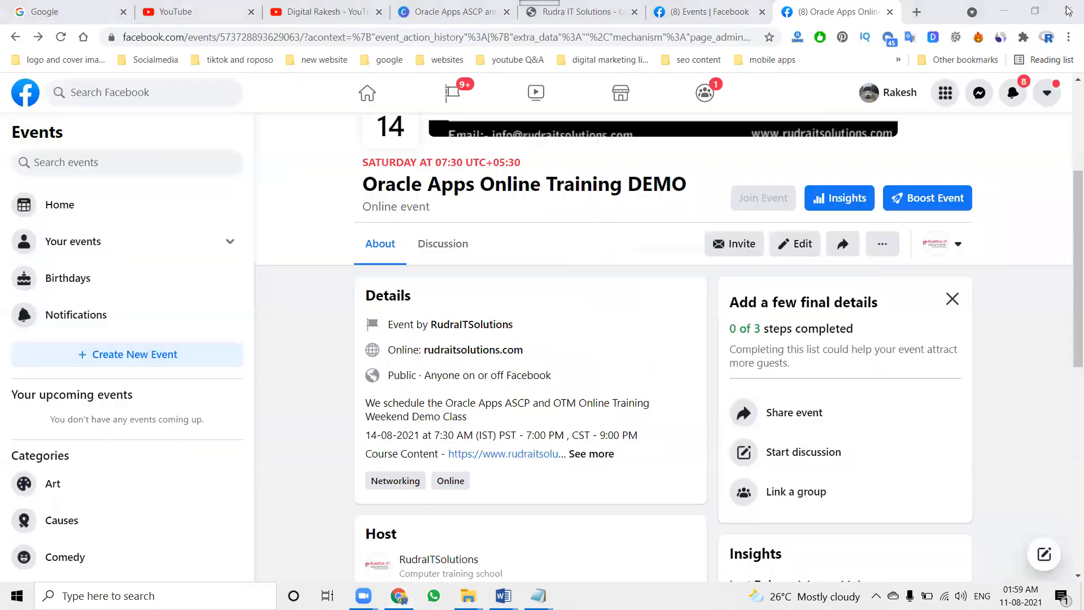
pyautogui.click(1068, 10)
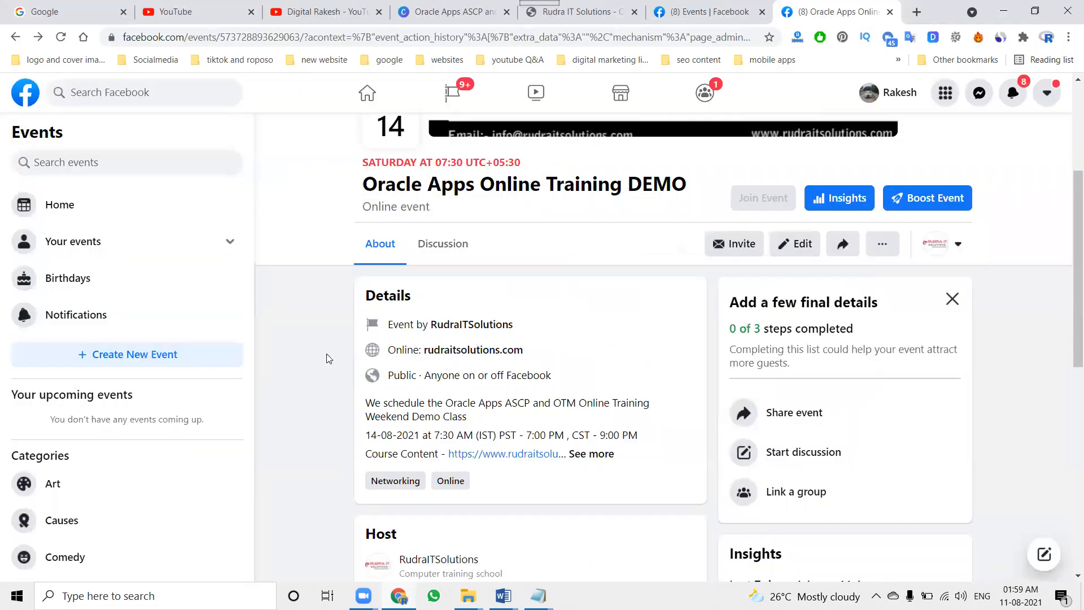
# Step: Copy the demo class details from the Notepad file and publish them as a post in the event's discussion
pyautogui.click(438, 258)
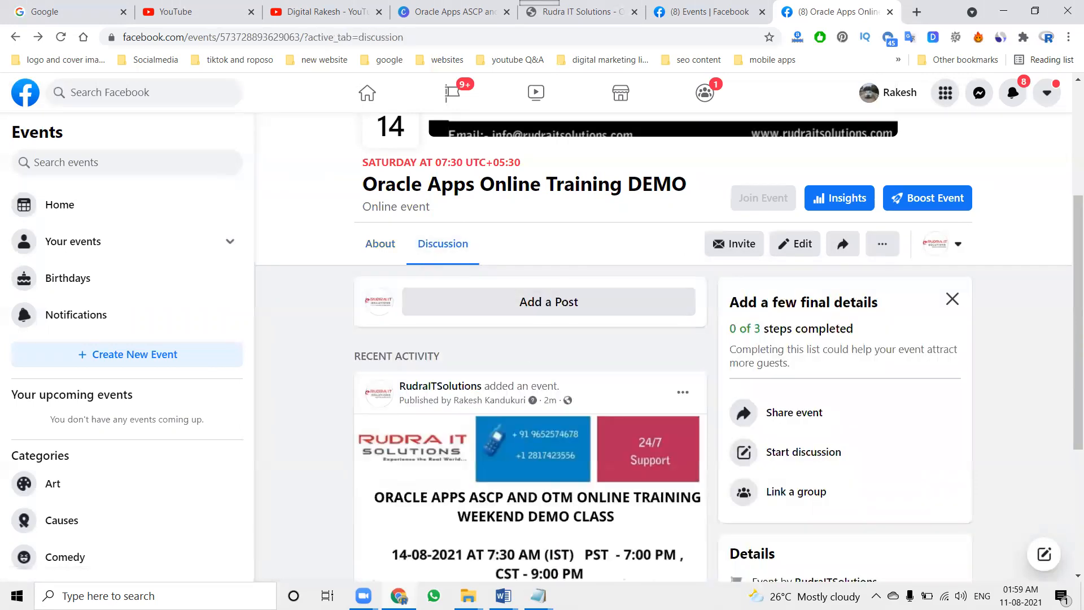
pyautogui.moveTo(539, 596)
pyautogui.click(583, 540)
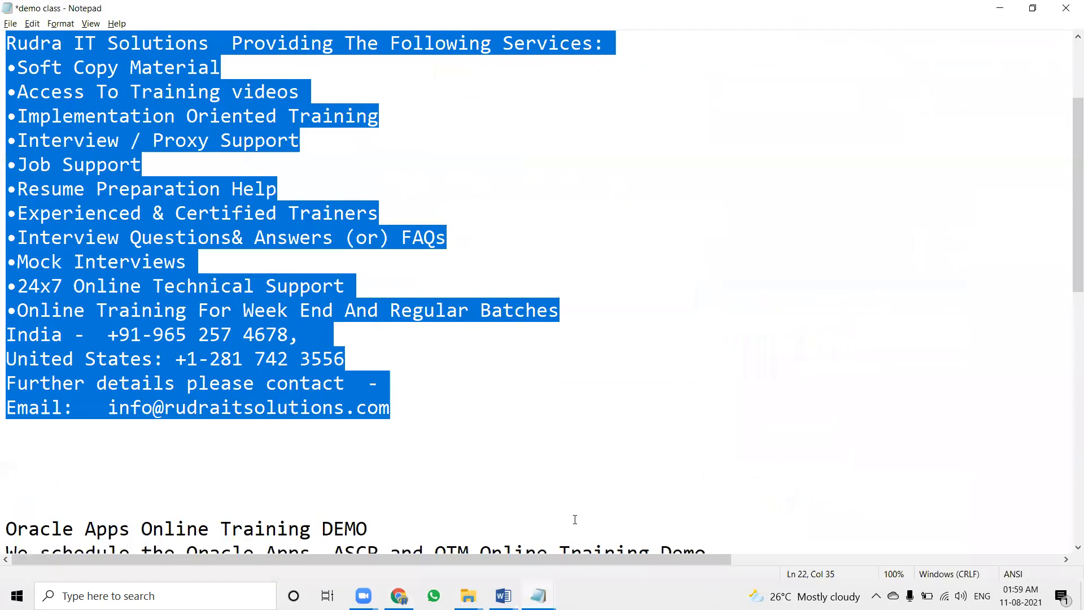
pyautogui.hotkey('ctrl', 'c')
pyautogui.hotkey('alt', 'Tab')
pyautogui.hotkey('ctrl', 'v')
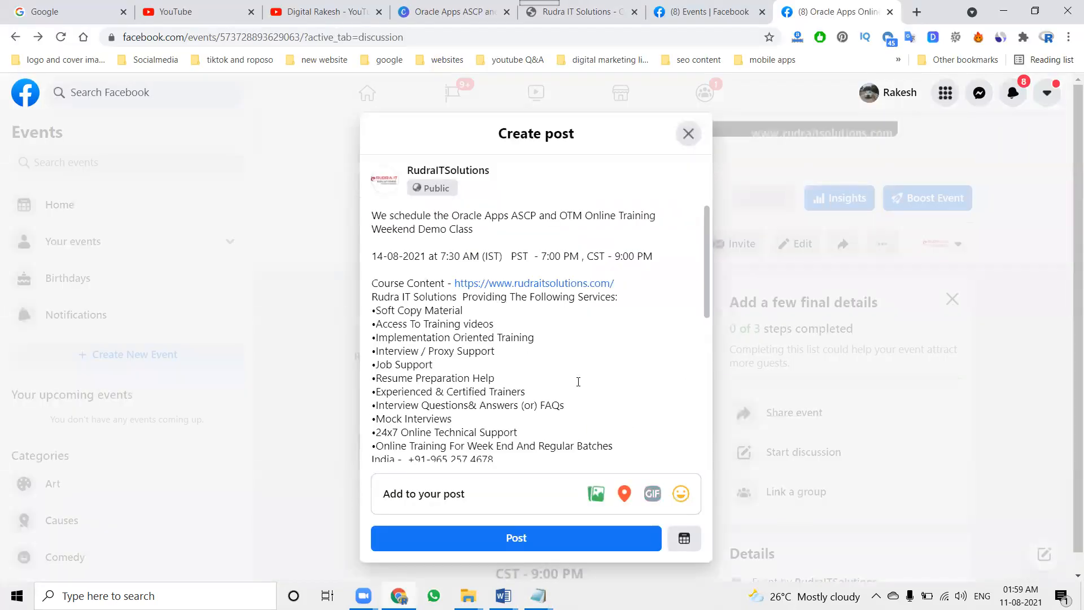
pyautogui.scroll(-7, 578, 381)
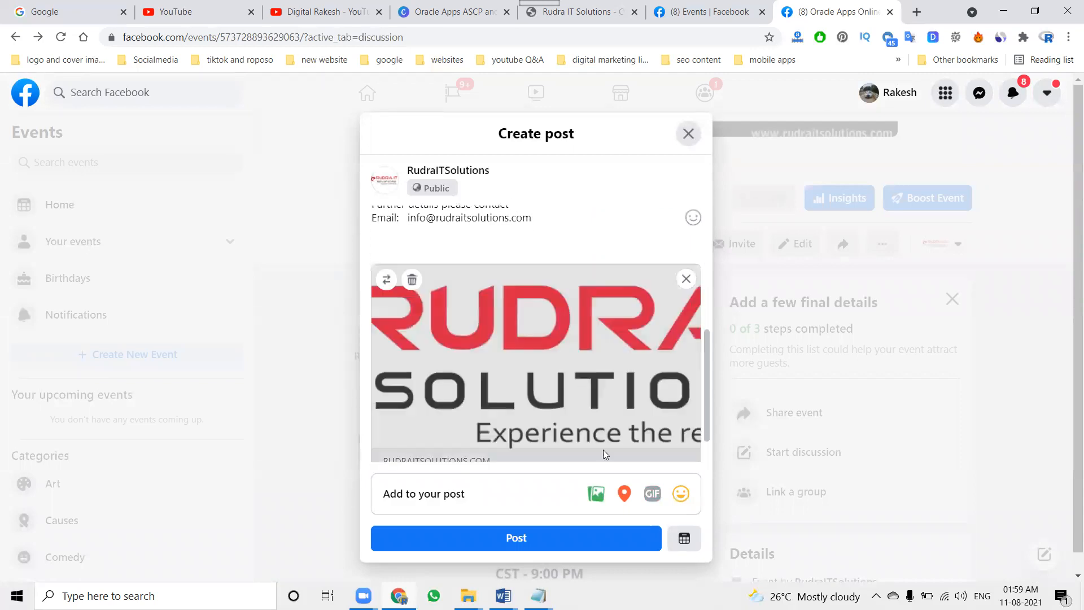
pyautogui.click(587, 539)
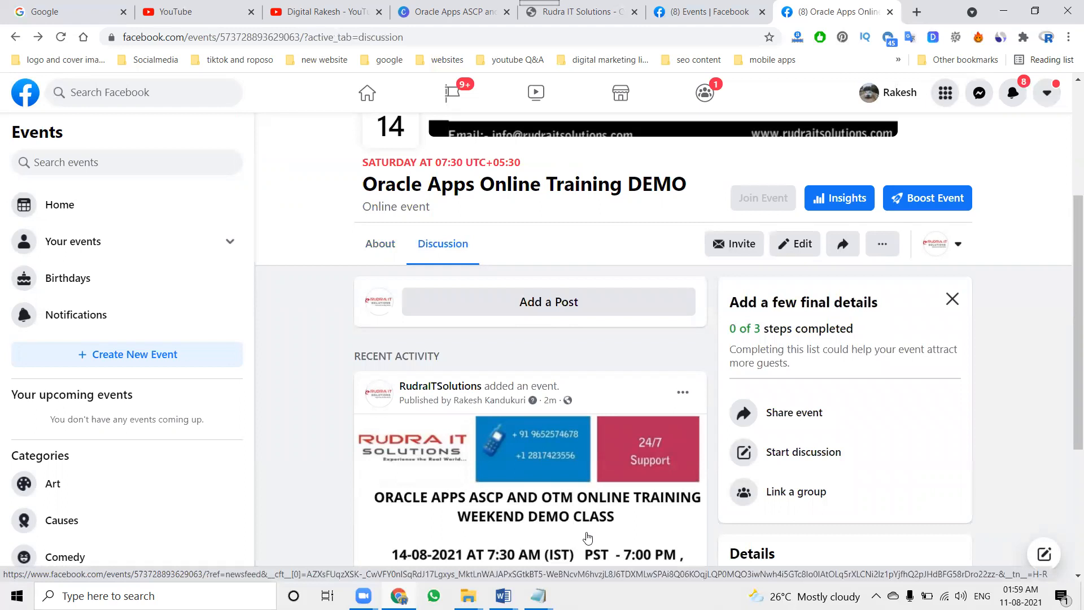
# Step: Publish another discussion post combining the Oracle Apps ASCP and OTM demo class image with the same class details
pyautogui.click(540, 304)
pyautogui.click(596, 432)
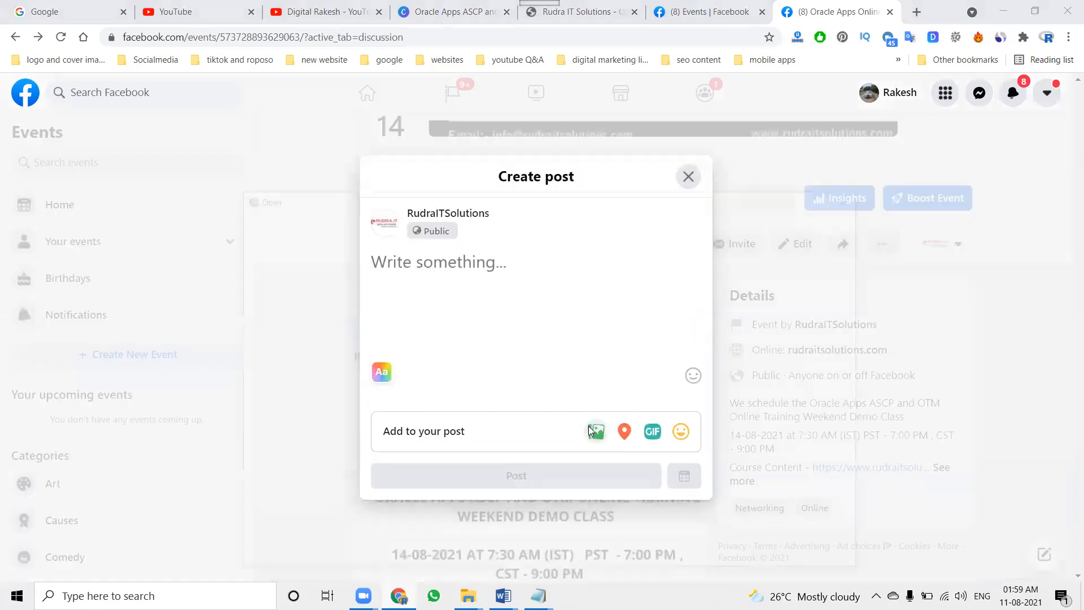
pyautogui.click(493, 361)
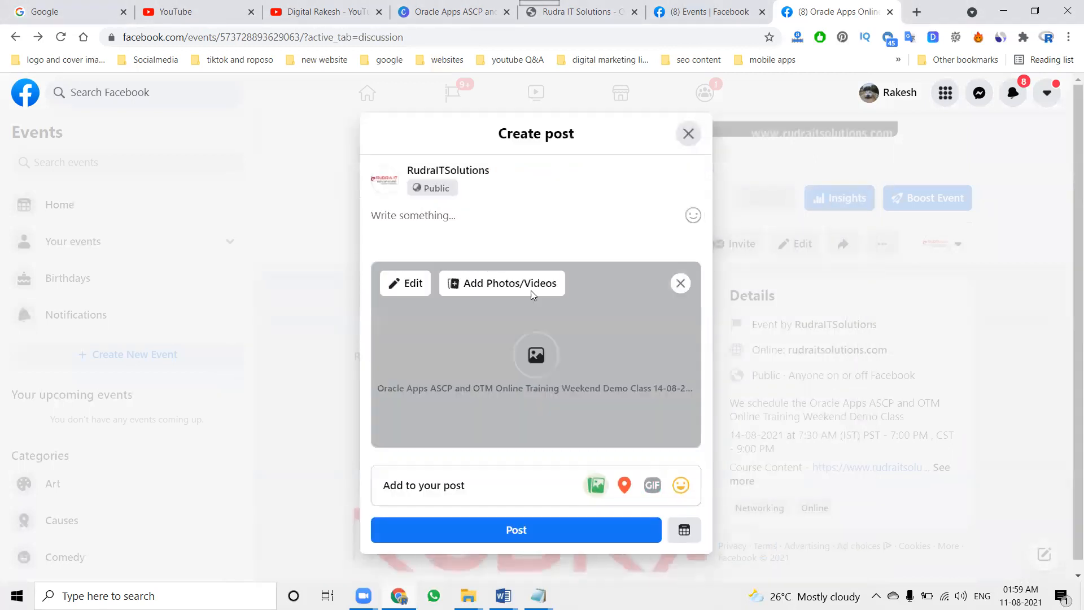
pyautogui.hotkey('ctrl', 'v')
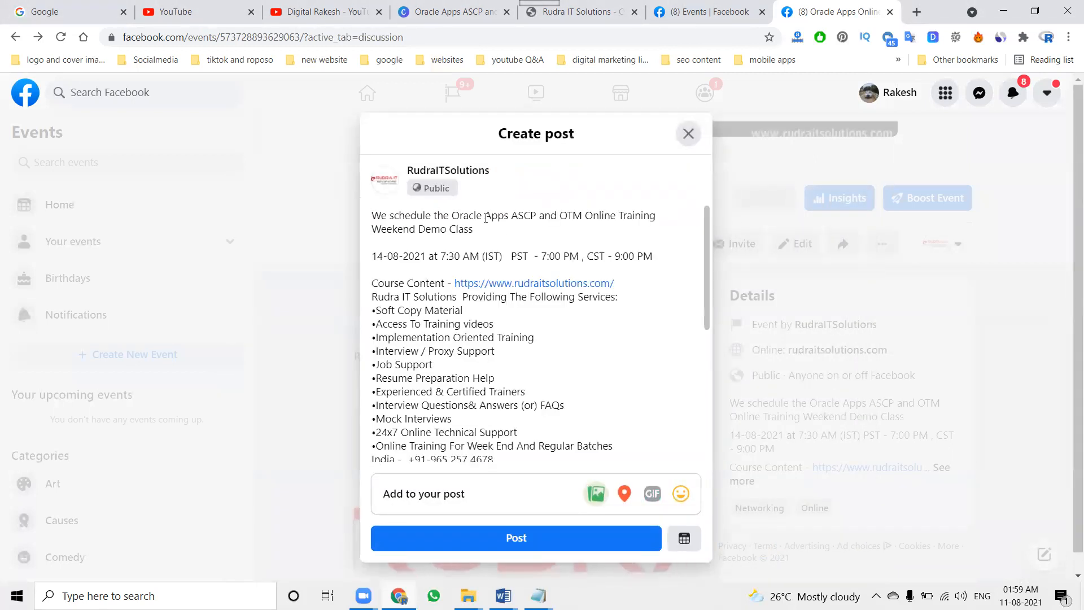
pyautogui.scroll(-5, 601, 317)
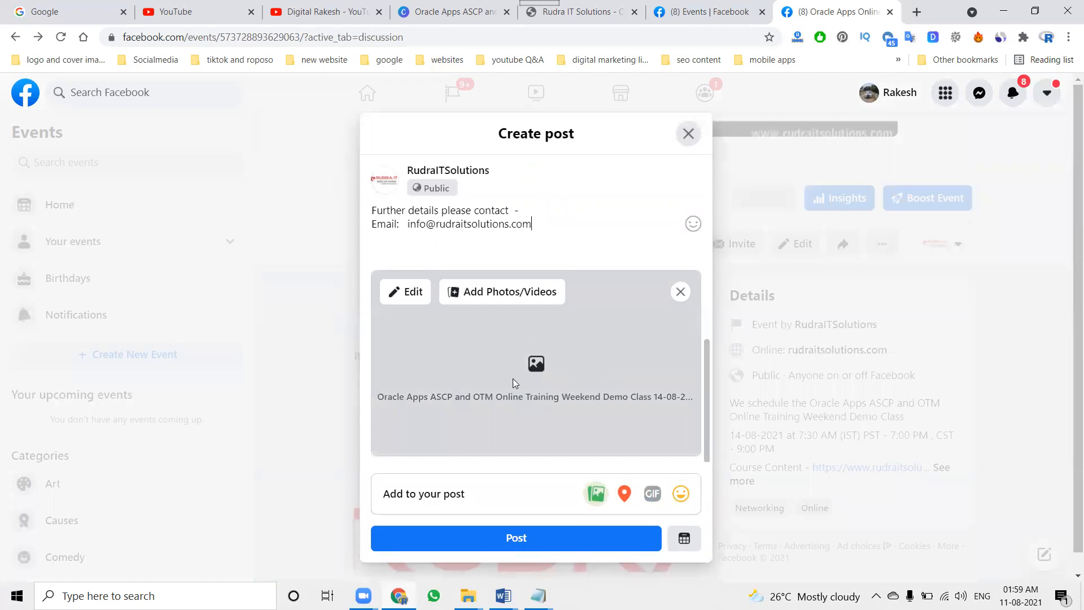
pyautogui.click(568, 540)
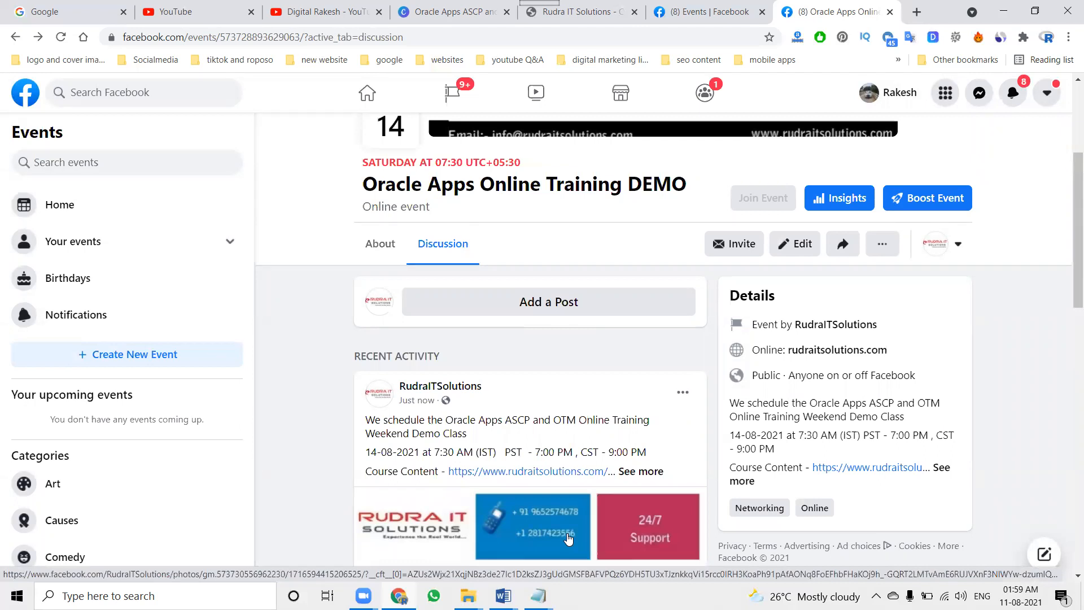
# Step: Refresh the Discover events page and look through the listed events for the training demo
pyautogui.click(705, 11)
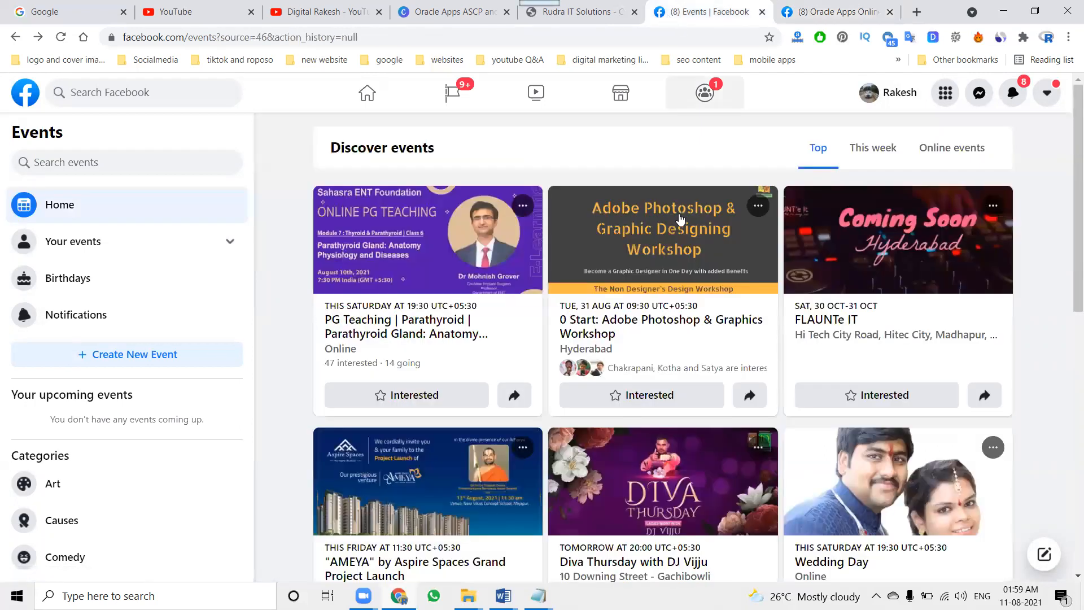
pyautogui.click(61, 37)
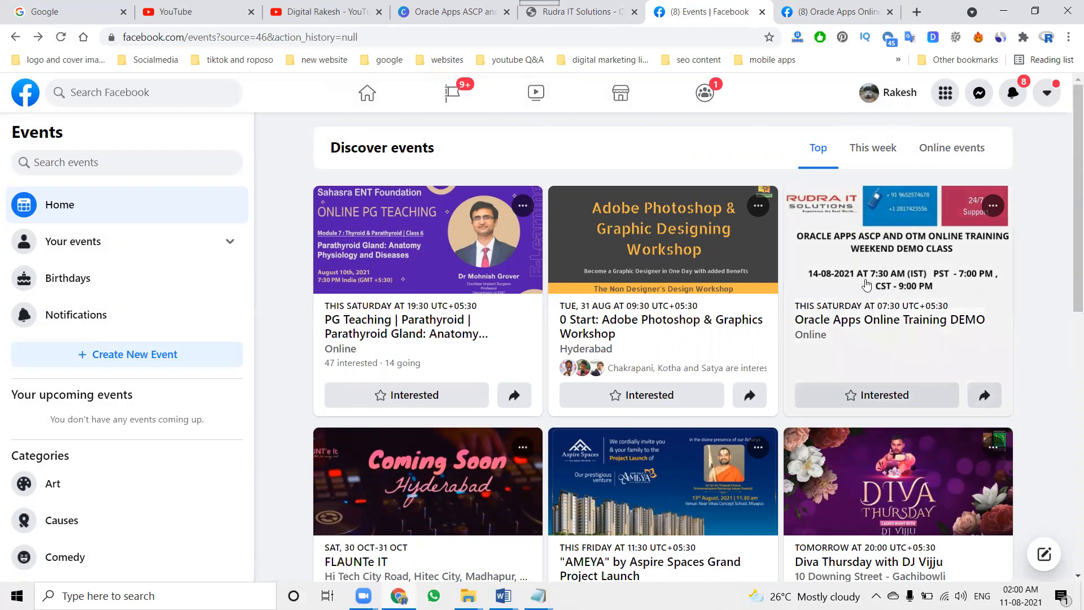
pyautogui.scroll(-5, 884, 261)
pyautogui.scroll(-5, 881, 261)
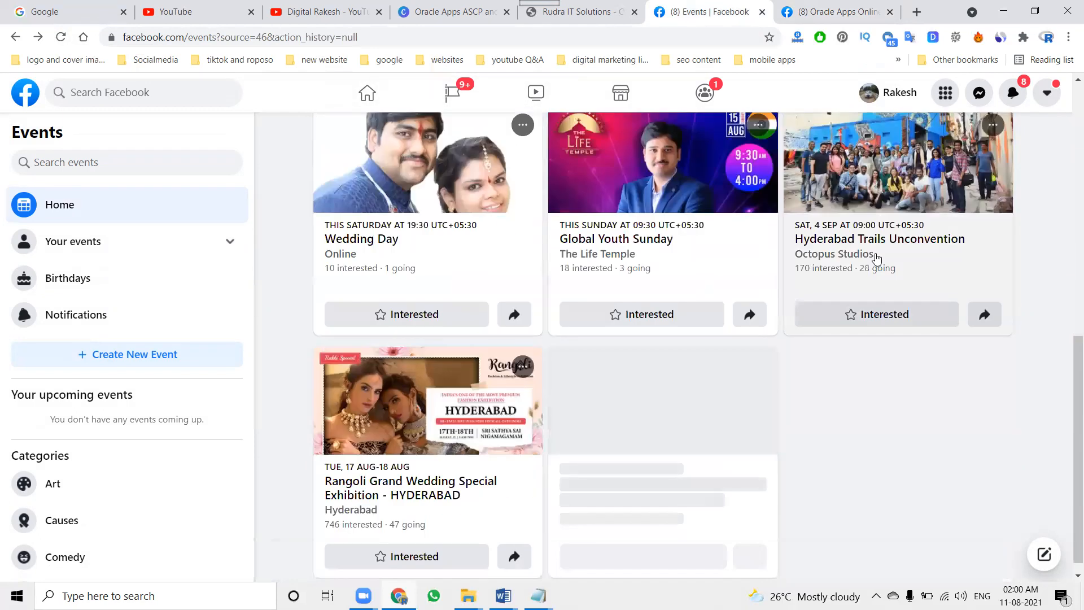
pyautogui.scroll(-2, 878, 260)
pyautogui.scroll(-7, 877, 259)
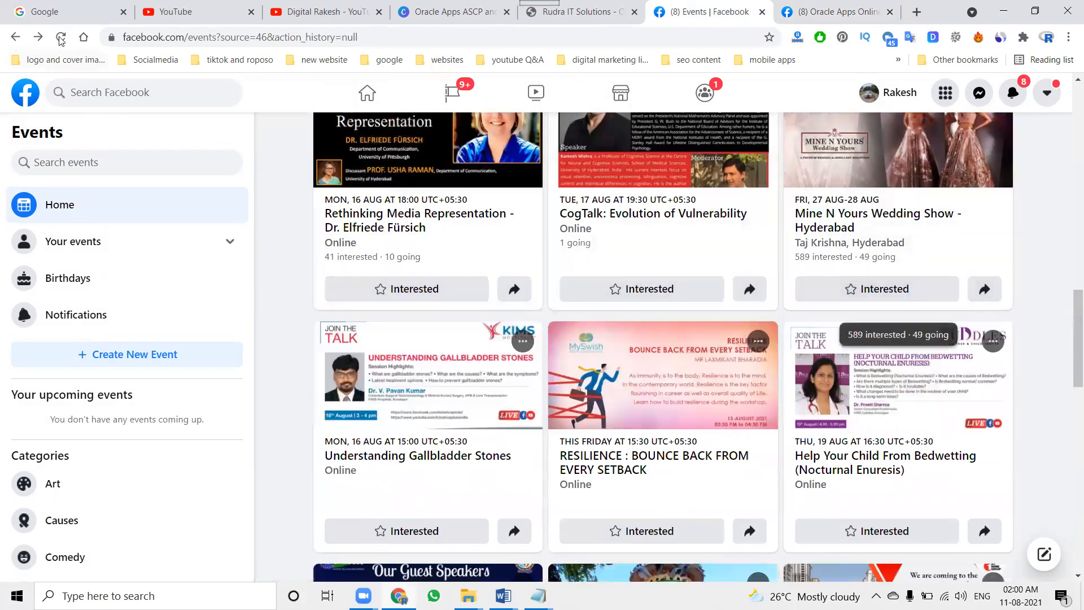
pyautogui.click(60, 37)
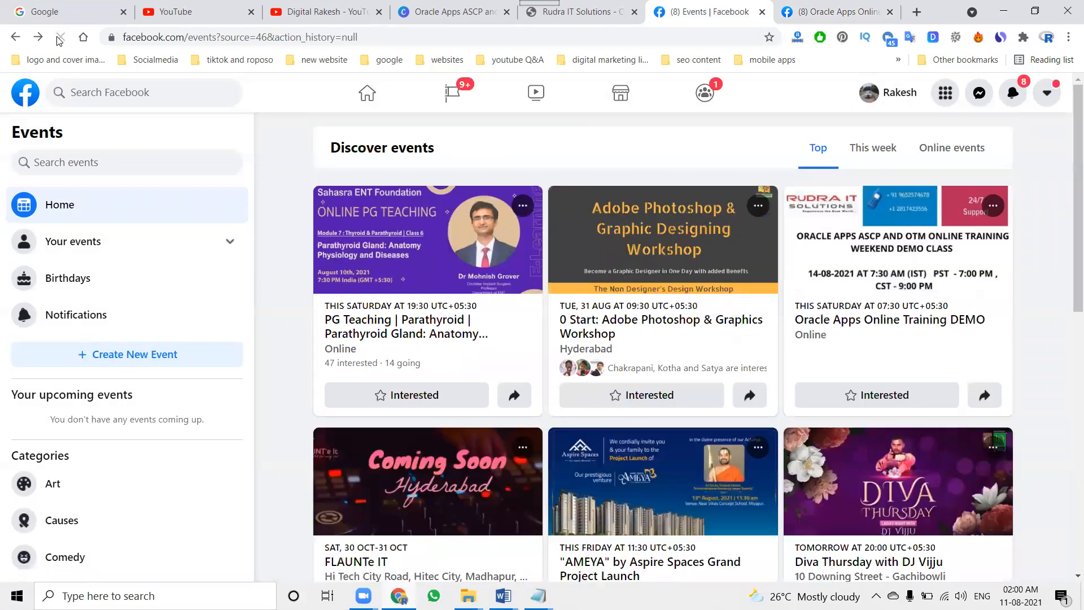
# Step: Go to the Facebook home feed, reopen Events from there and check the listing again
pyautogui.click(364, 92)
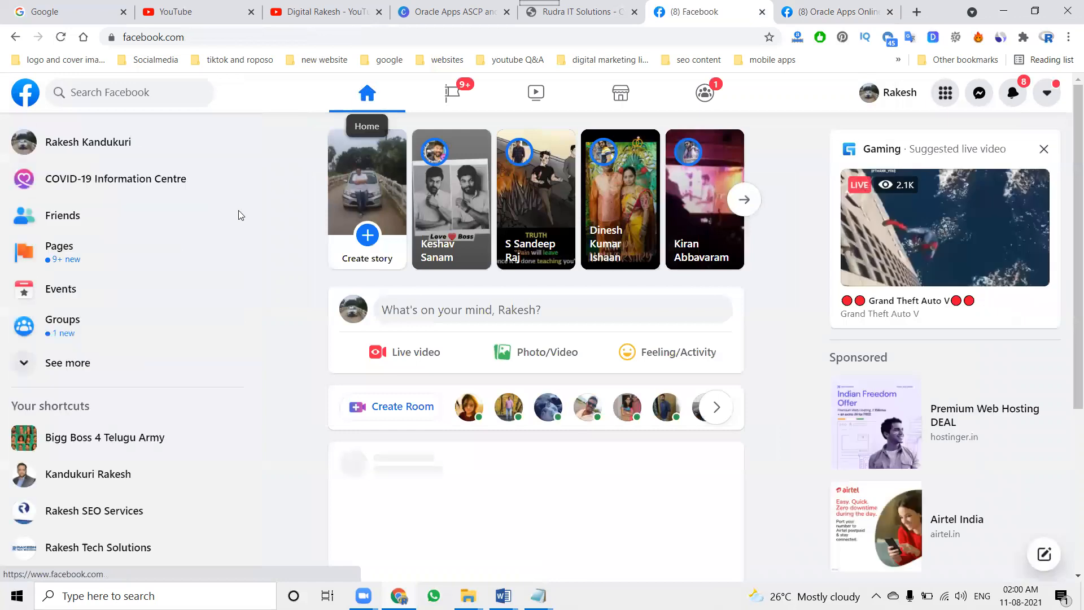
pyautogui.scroll(-2, 236, 213)
pyautogui.click(61, 192)
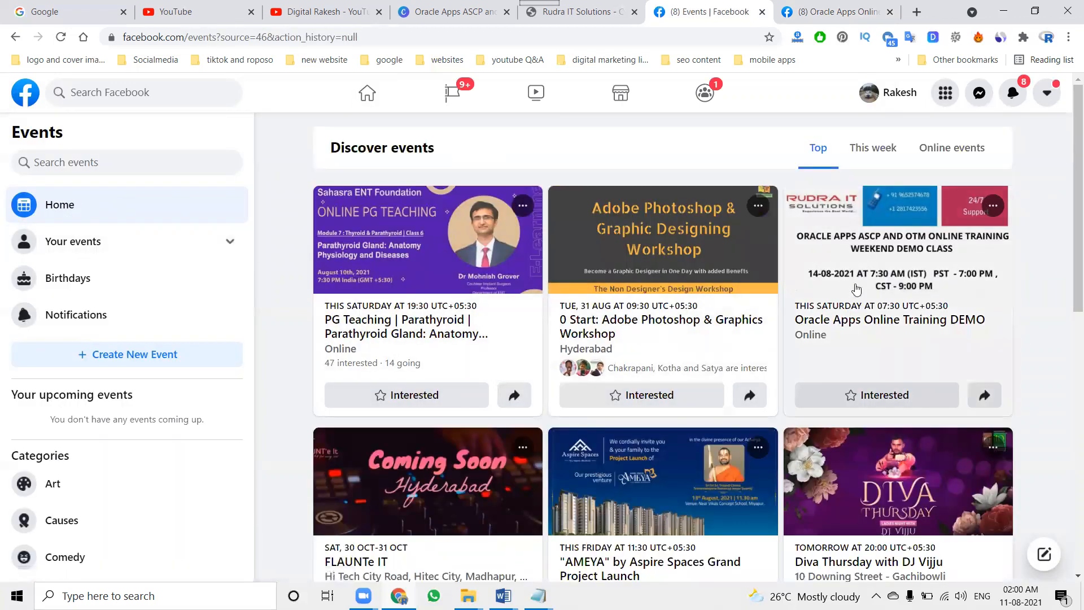
pyautogui.scroll(-3, 889, 283)
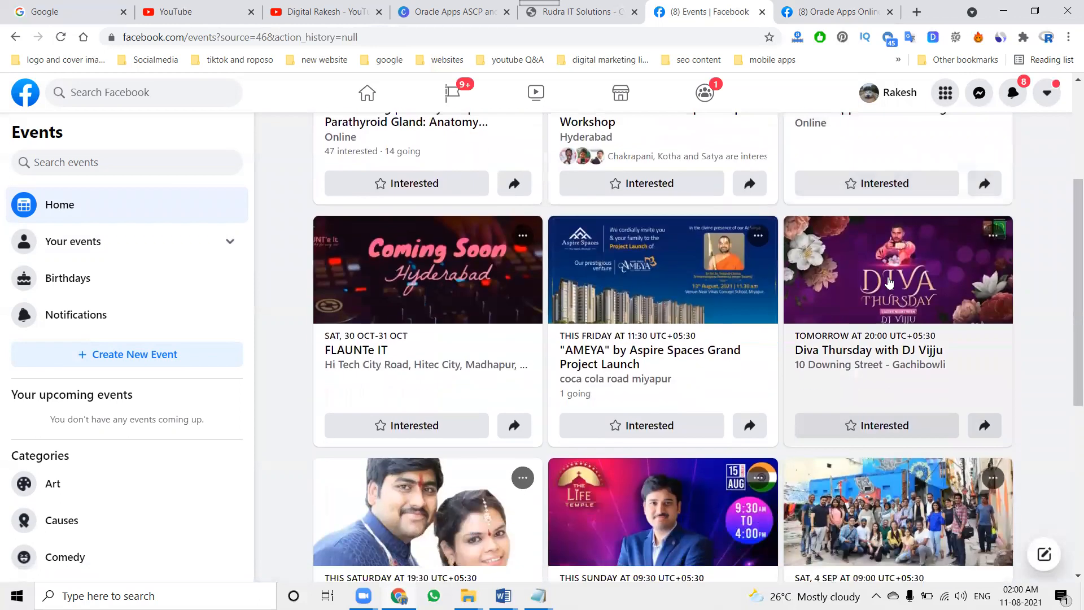
# Step: Open the Oracle Apps Online Training DEMO event for editing and show its category options
pyautogui.click(807, 6)
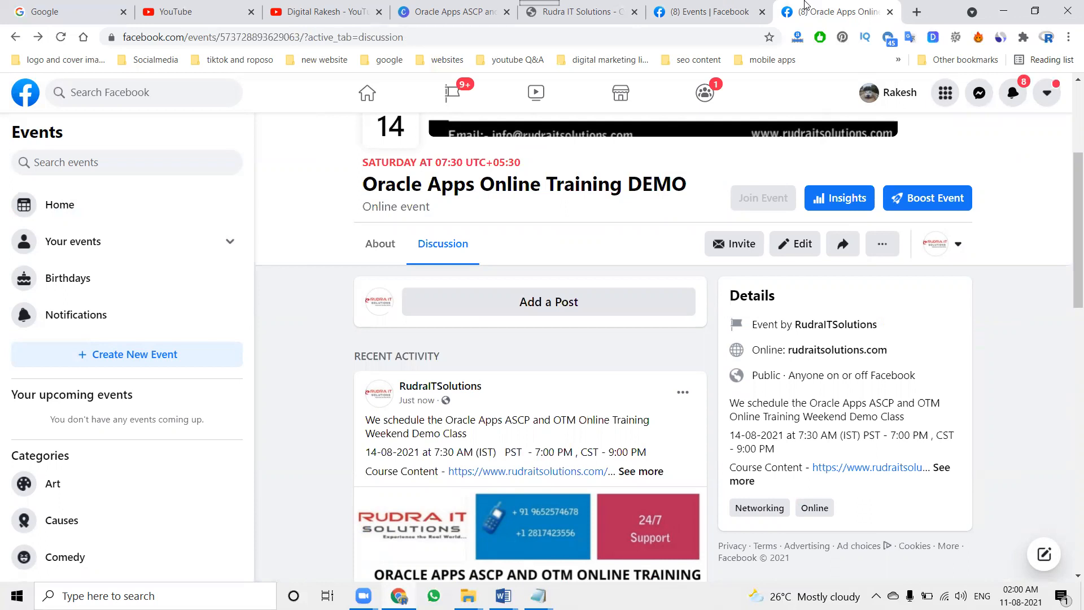
pyautogui.click(801, 241)
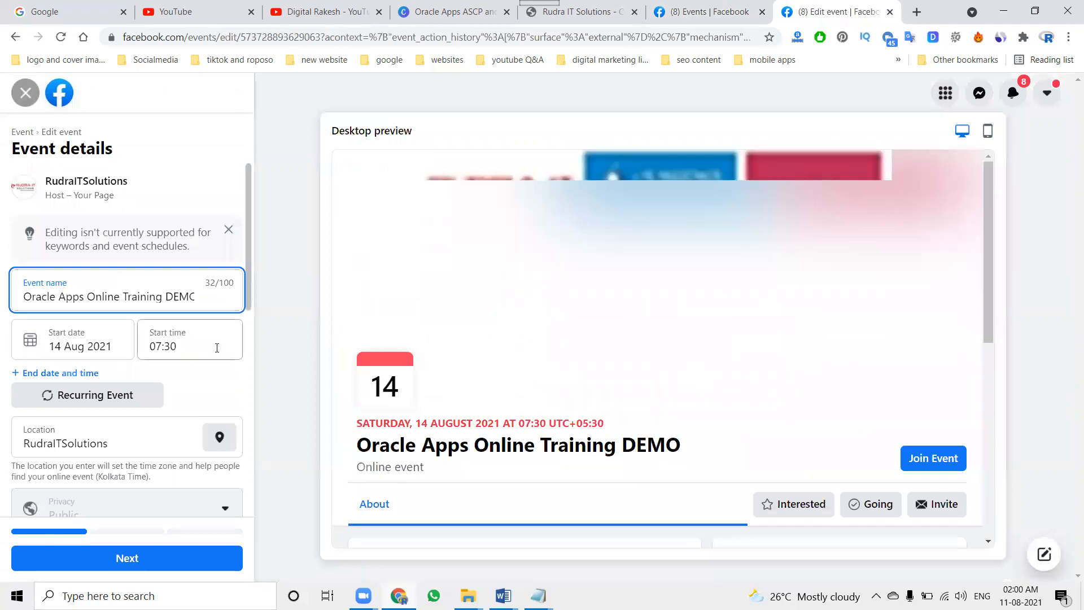
pyautogui.scroll(-10, 205, 398)
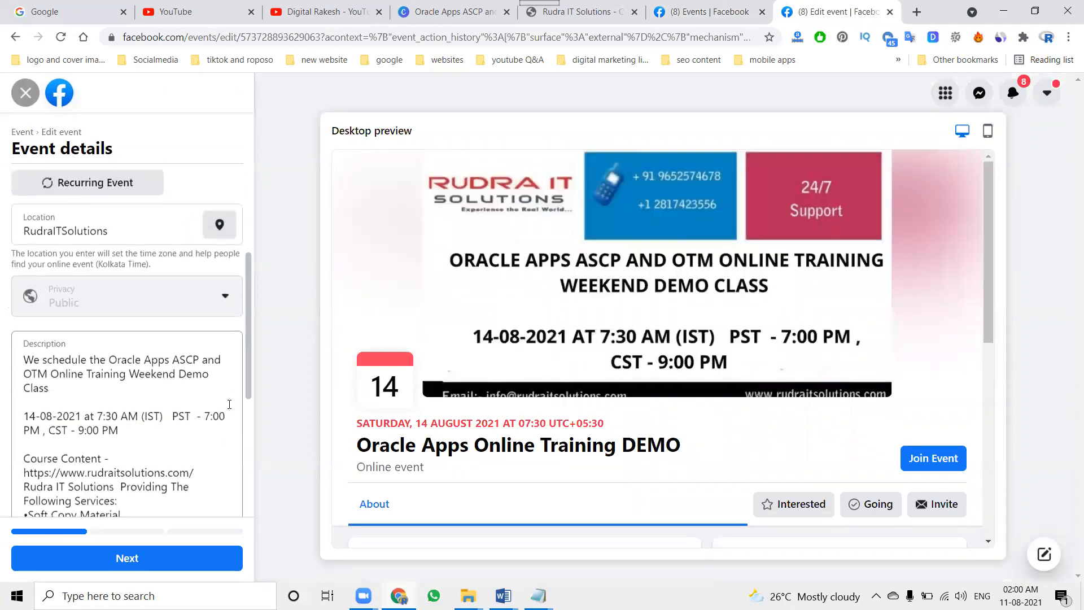
pyautogui.click(117, 495)
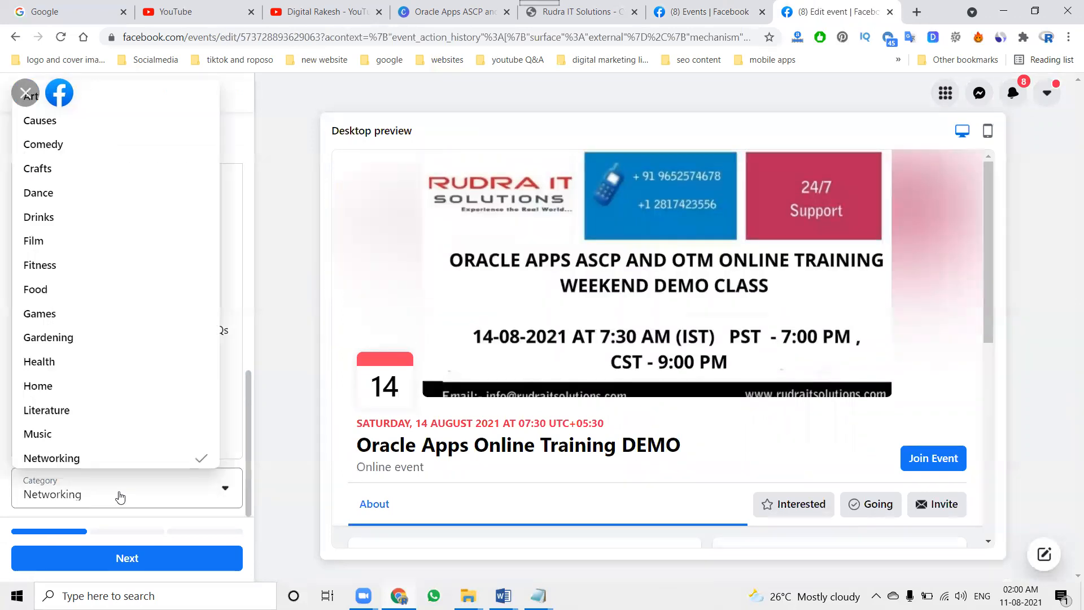